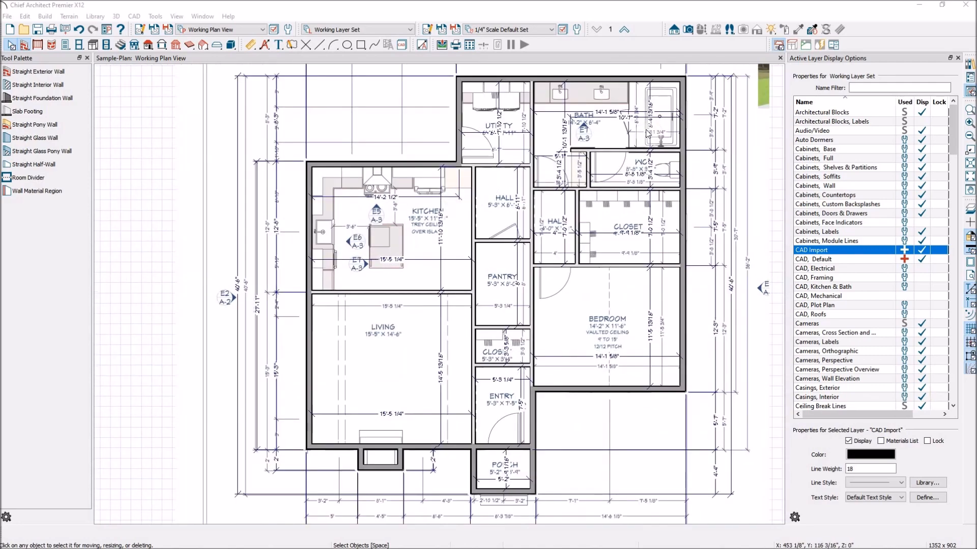
Select the kitchen, living, pantry, hall, utility and bath areas one after another to examine each as a separate room.
click(452, 272)
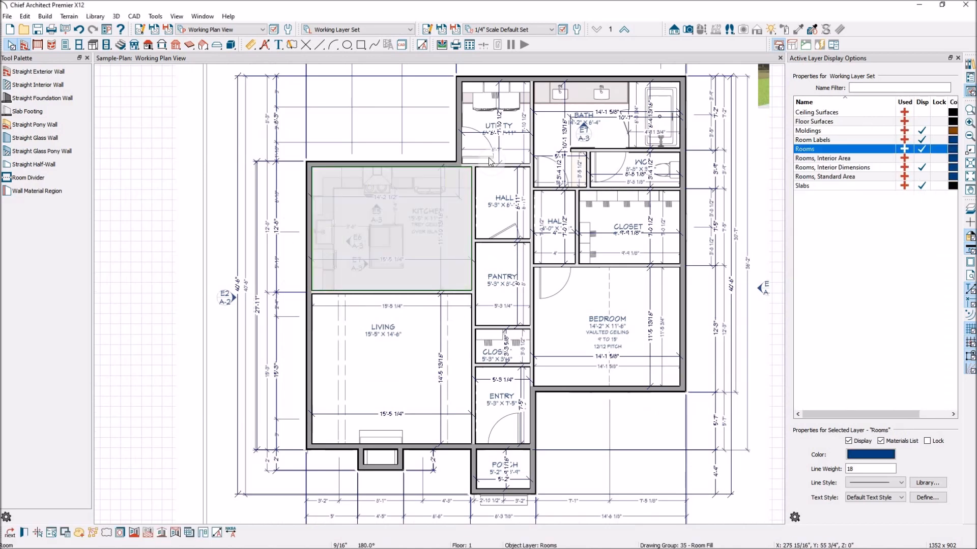
click(411, 376)
click(498, 258)
click(508, 209)
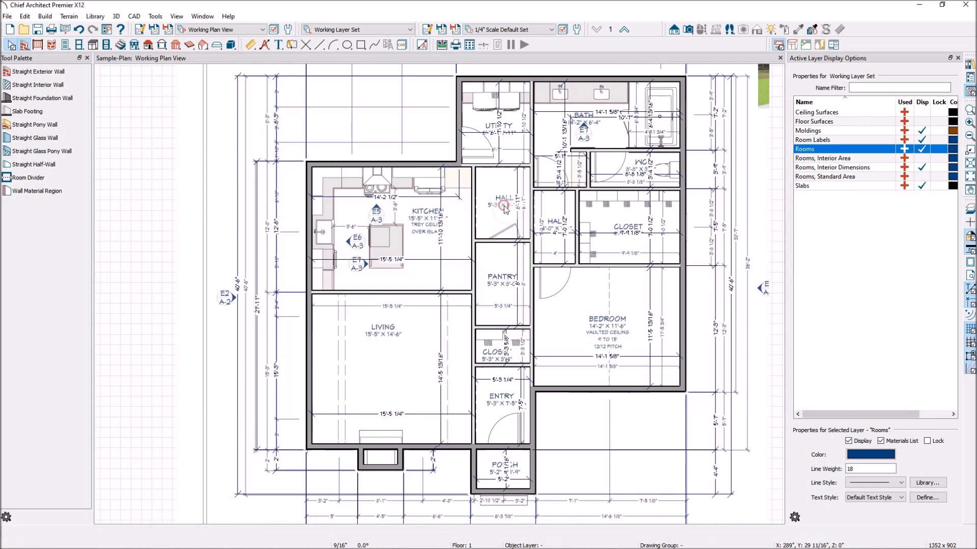
click(514, 148)
click(610, 134)
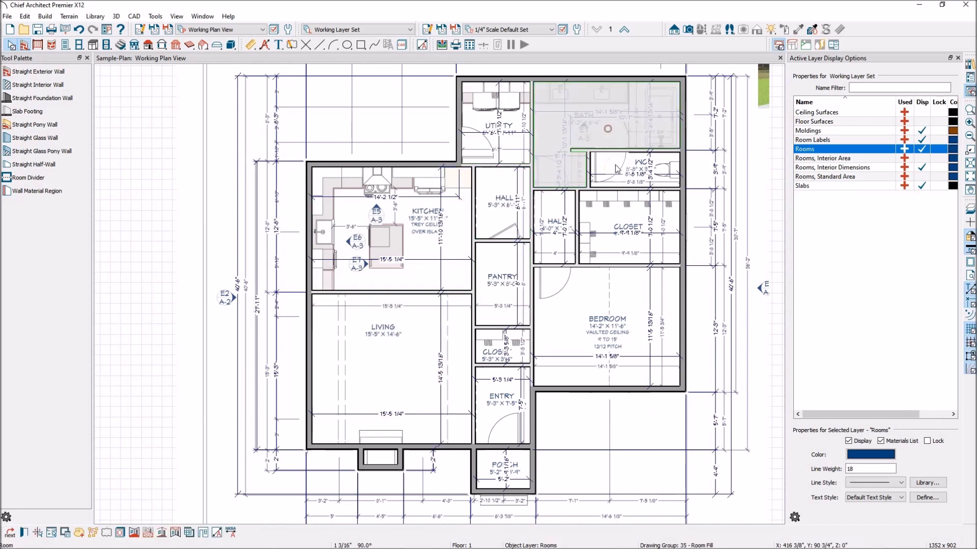
Open the kitchen area's room specification and set its room type to Kitchen.
click(452, 236)
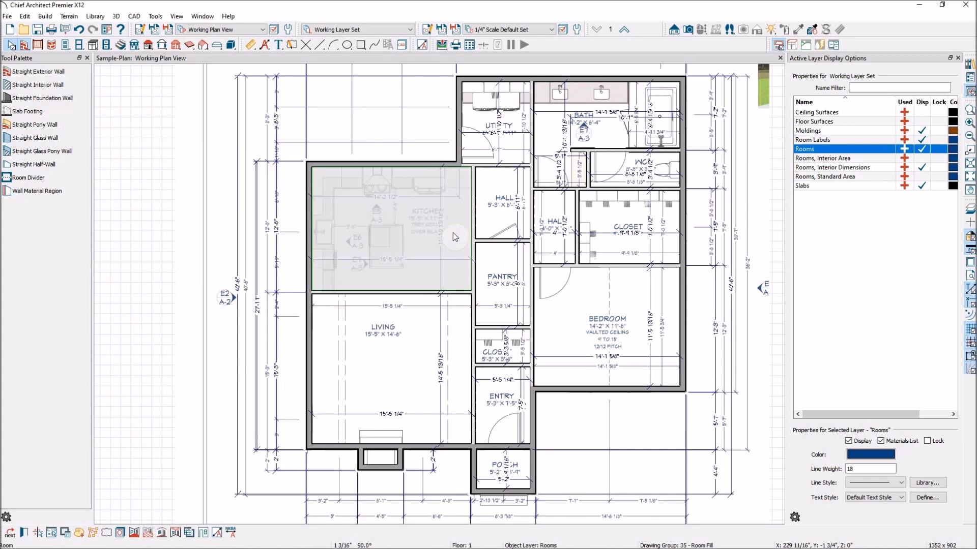
click(25, 533)
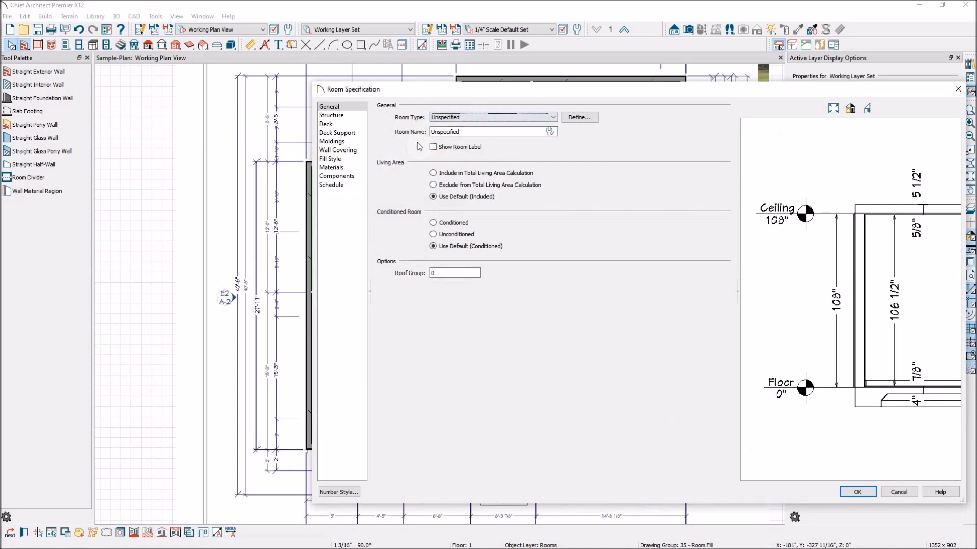
click(553, 118)
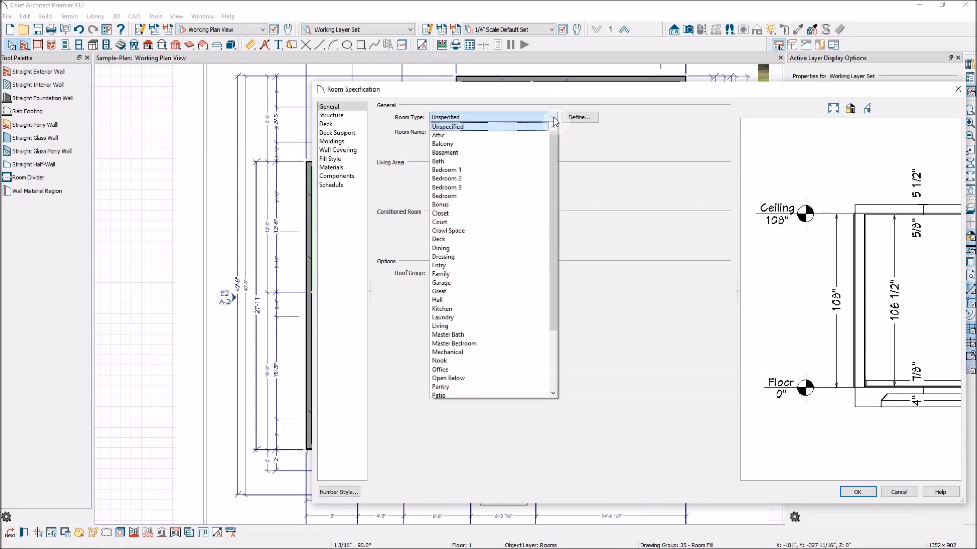
click(487, 309)
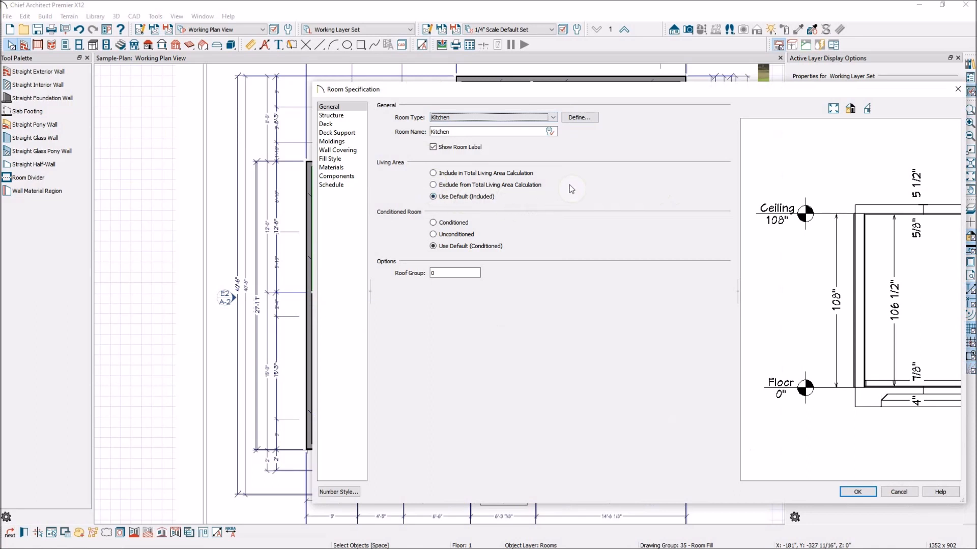
Review the available room types and the kitchen's structure, molding, wall covering, fill, material, component and schedule settings, and accept the specification.
click(587, 118)
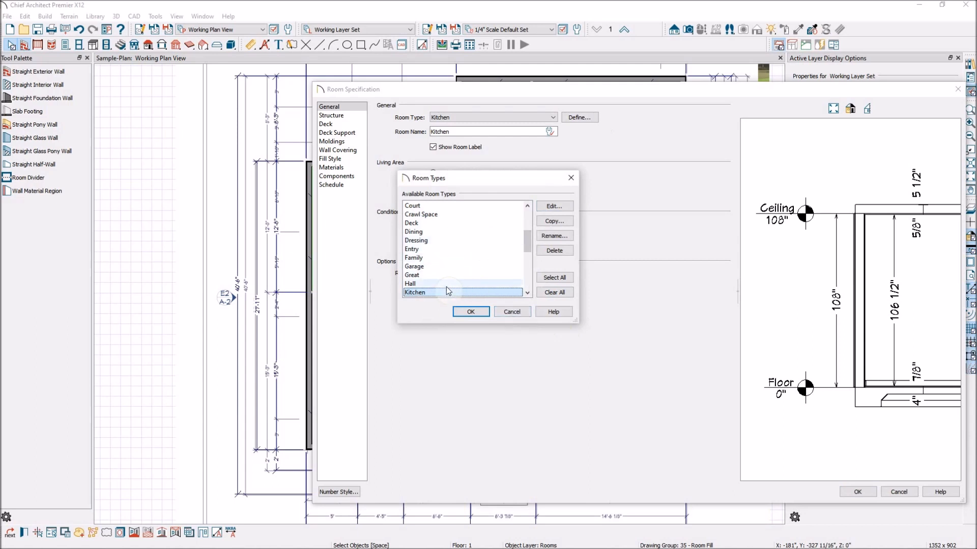
click(512, 312)
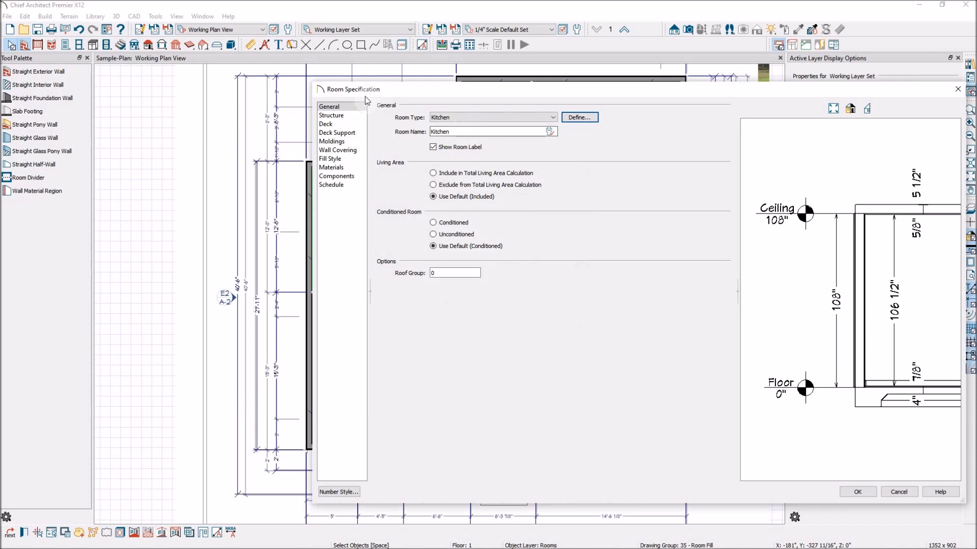
click(345, 120)
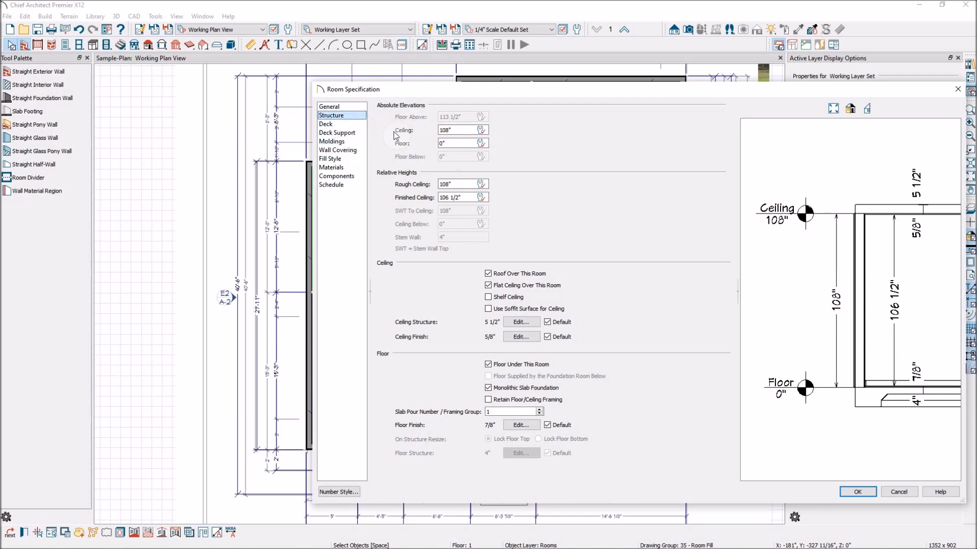
click(345, 142)
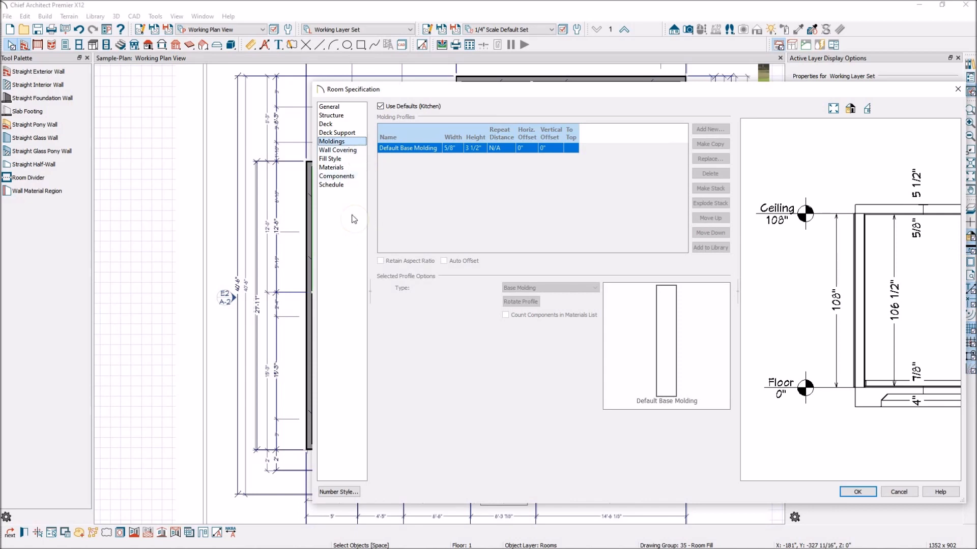
click(355, 150)
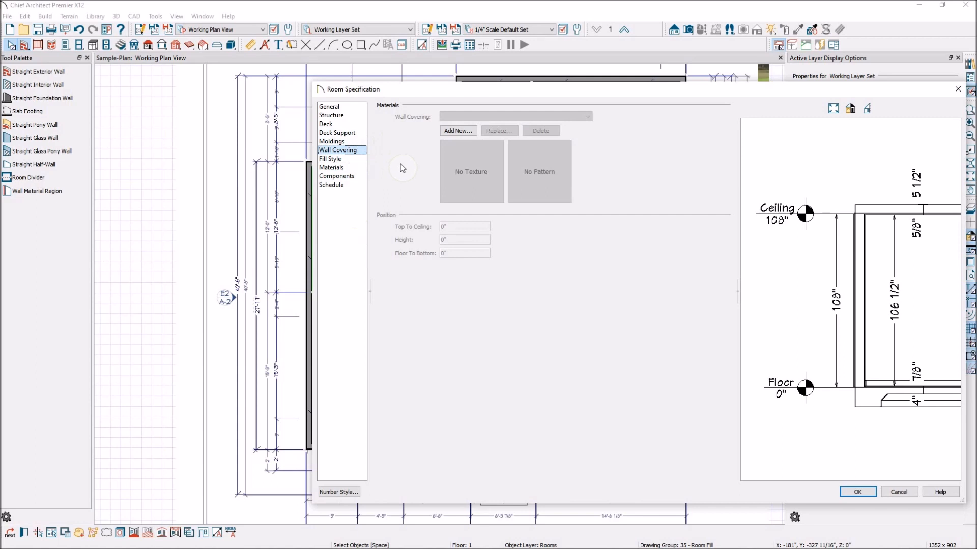
click(339, 160)
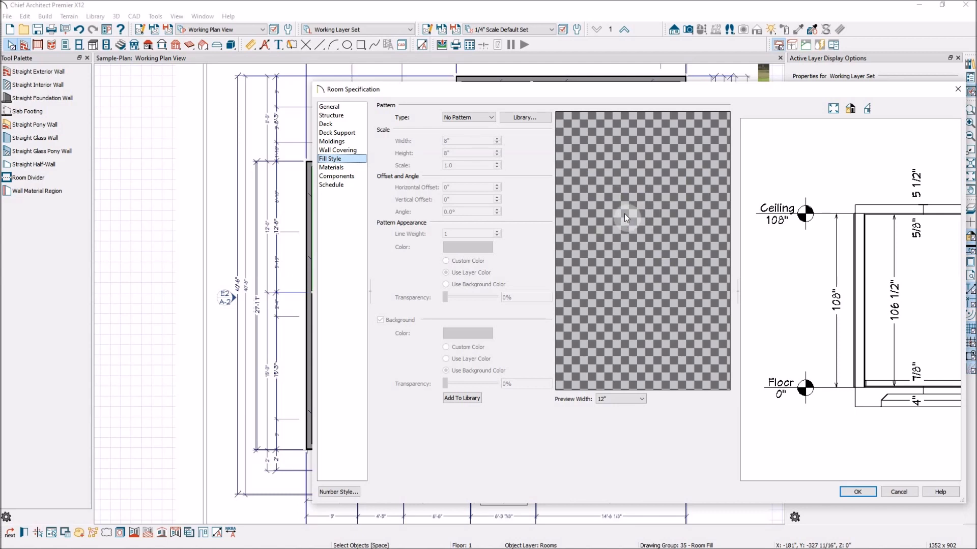
click(350, 168)
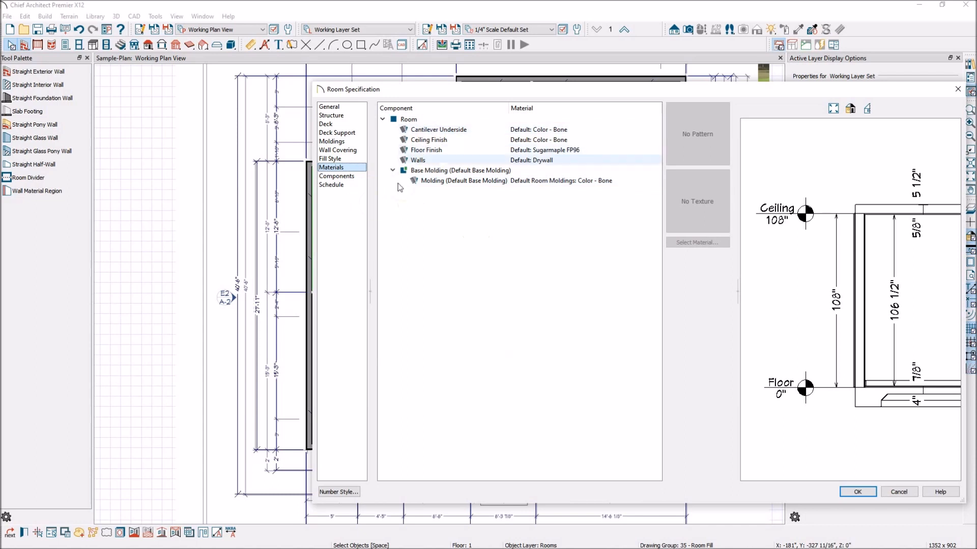
click(358, 178)
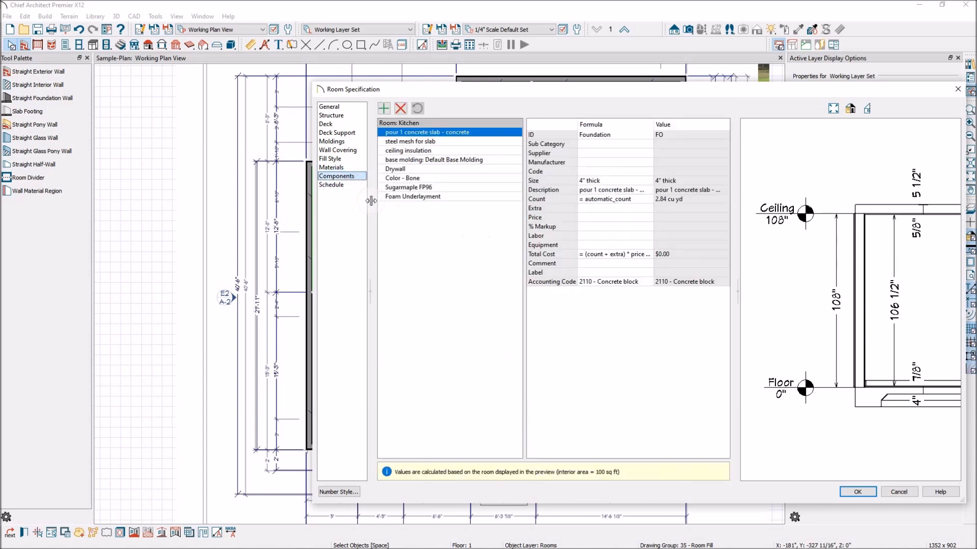
click(339, 186)
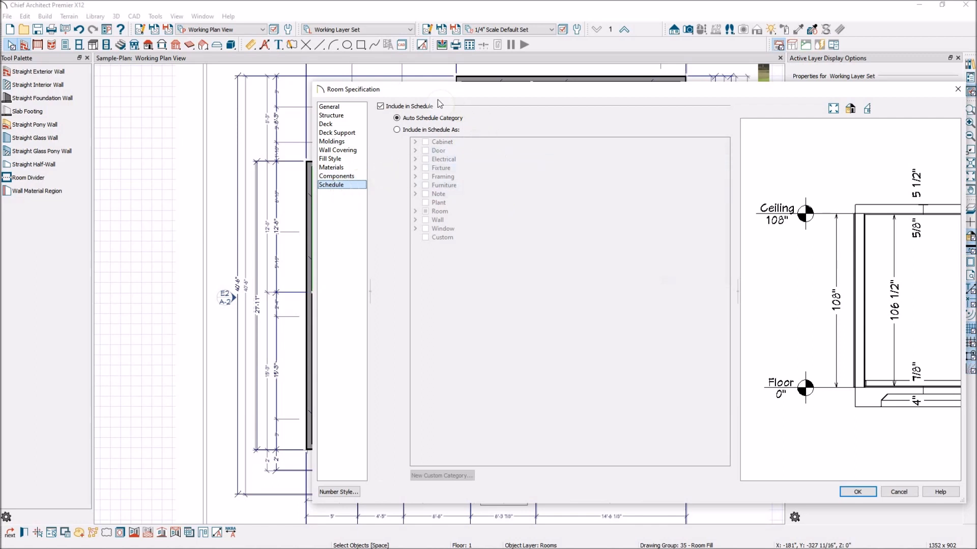
click(336, 107)
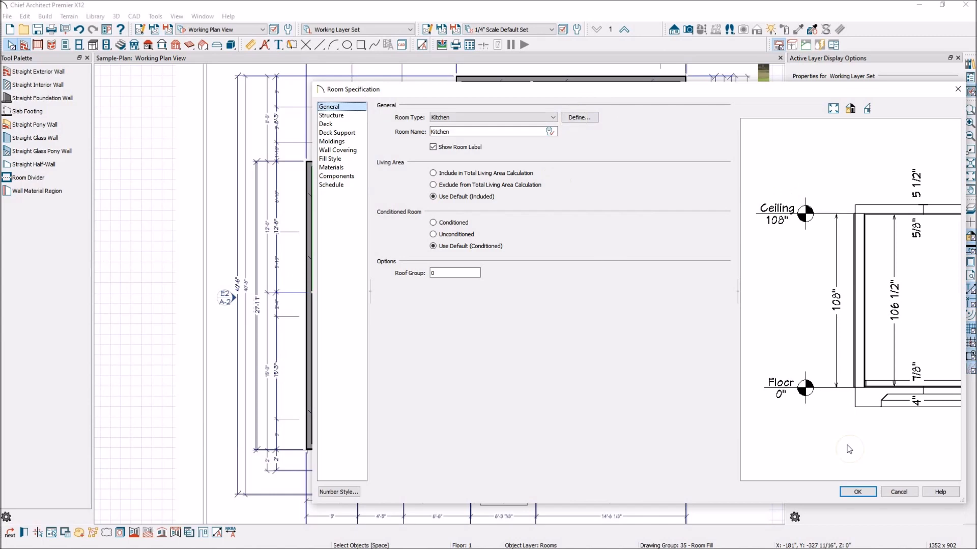
click(859, 492)
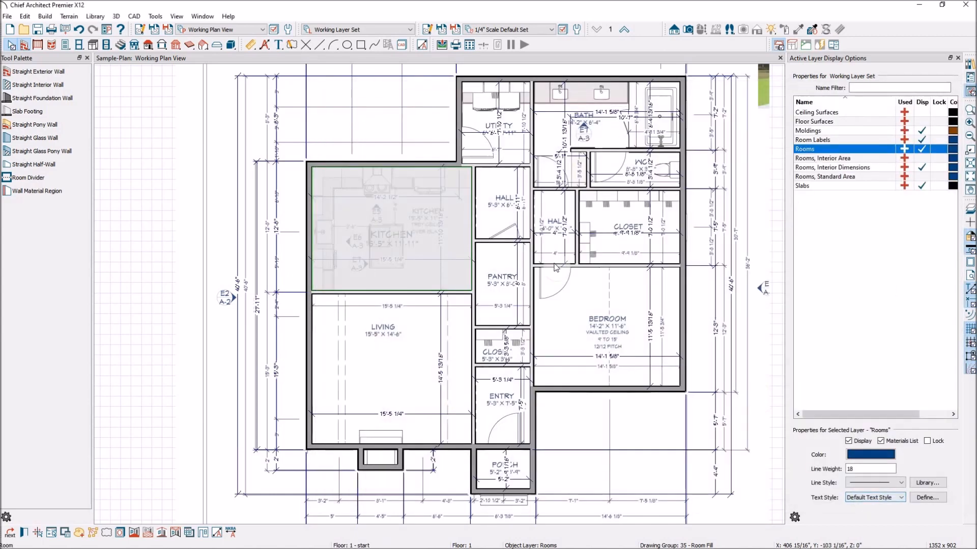
Open the specification of the room below the kitchen and set its room type to Living.
click(390, 391)
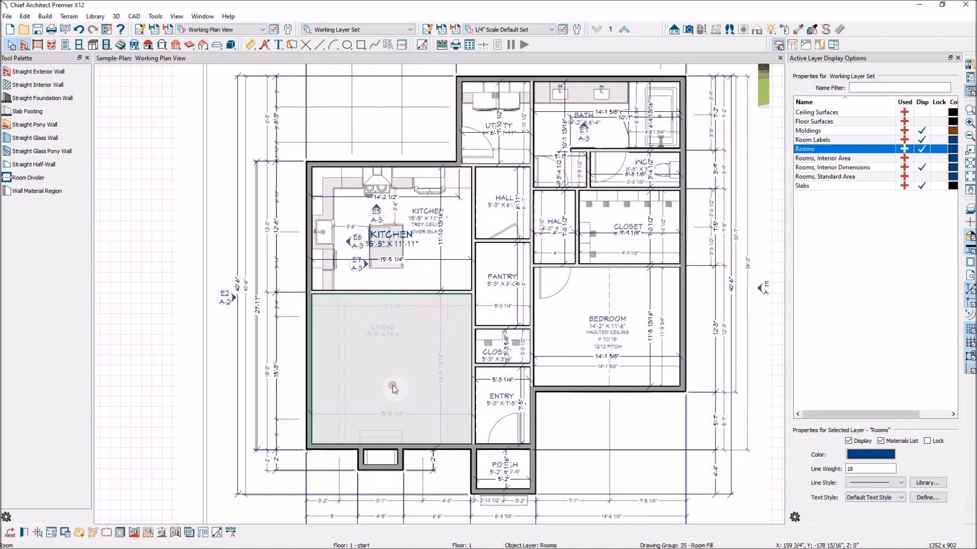
double_click(392, 389)
click(552, 118)
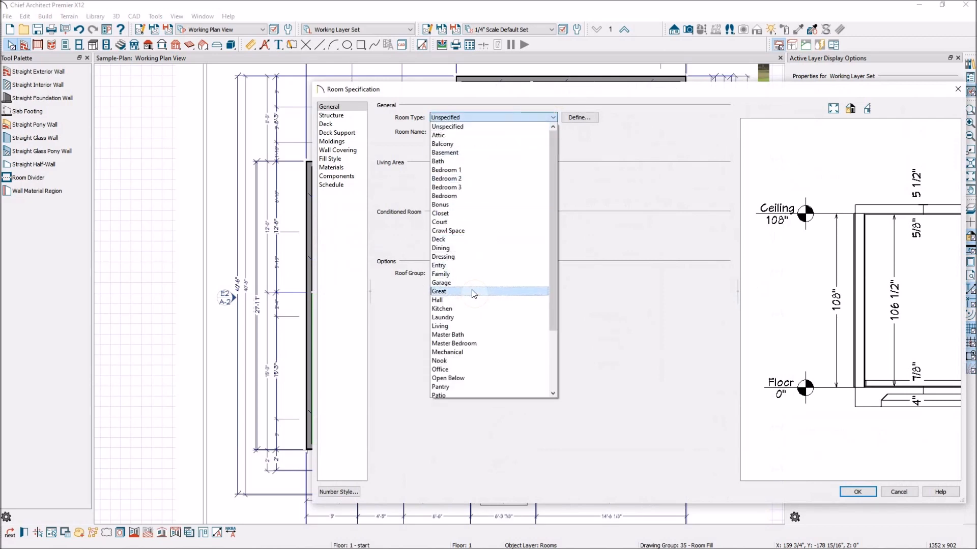
click(467, 328)
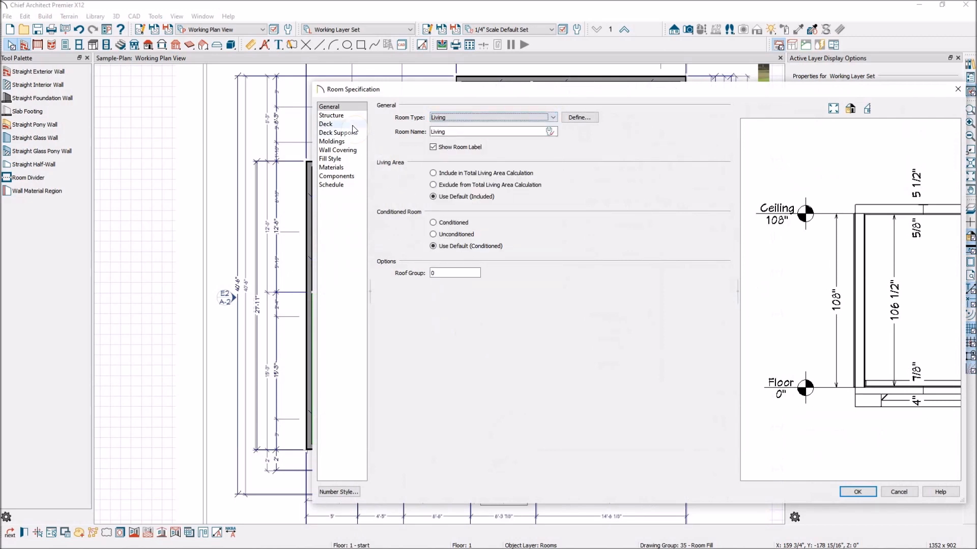
Turn off the use of default moldings for the living room so its molding profiles can be edited.
click(345, 141)
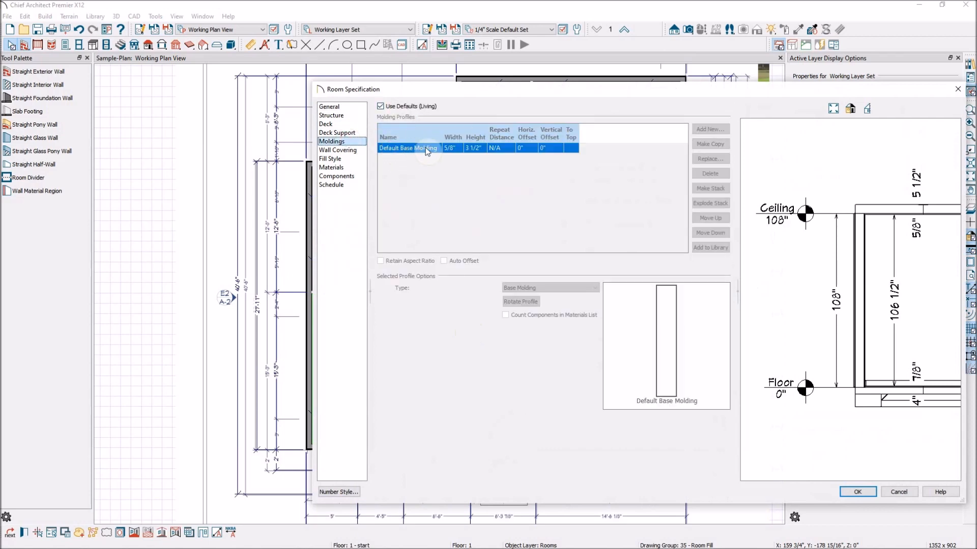
click(380, 106)
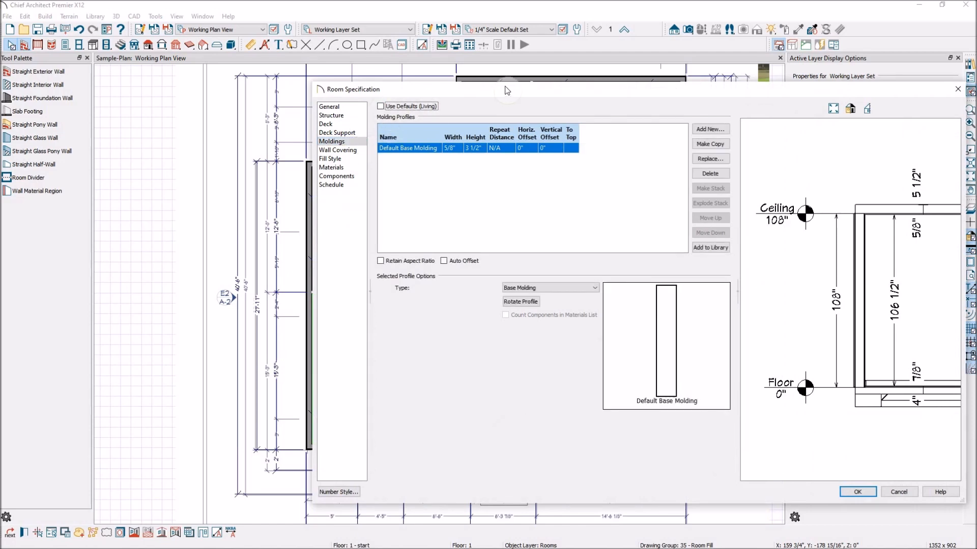
click(381, 106)
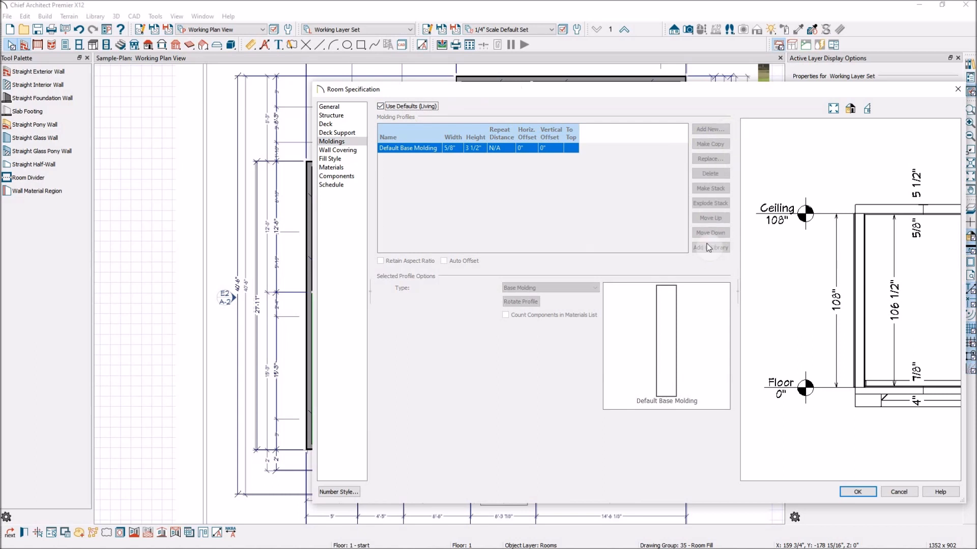
click(381, 106)
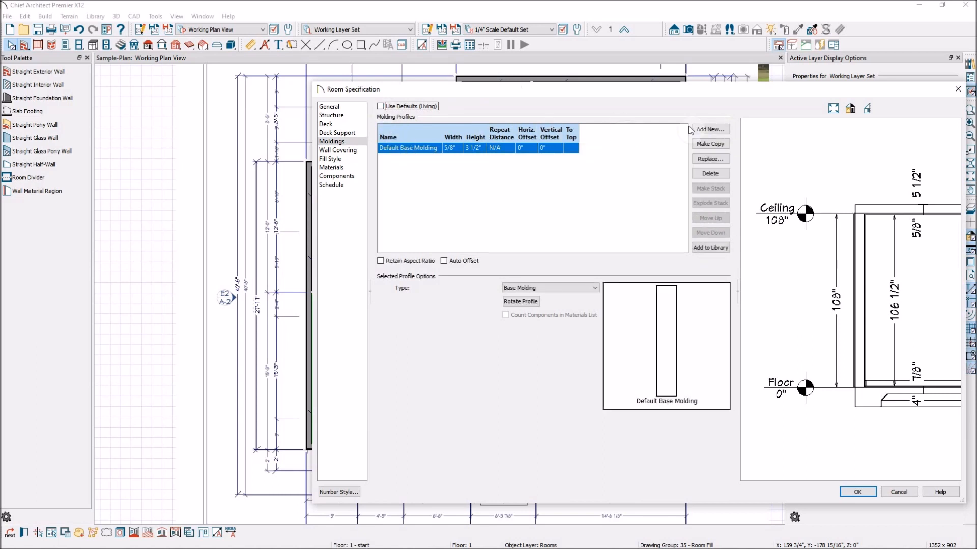
Add the CA-73 crown molding from the Chief Architect Core Catalogs to the living room and accept the specification.
click(720, 129)
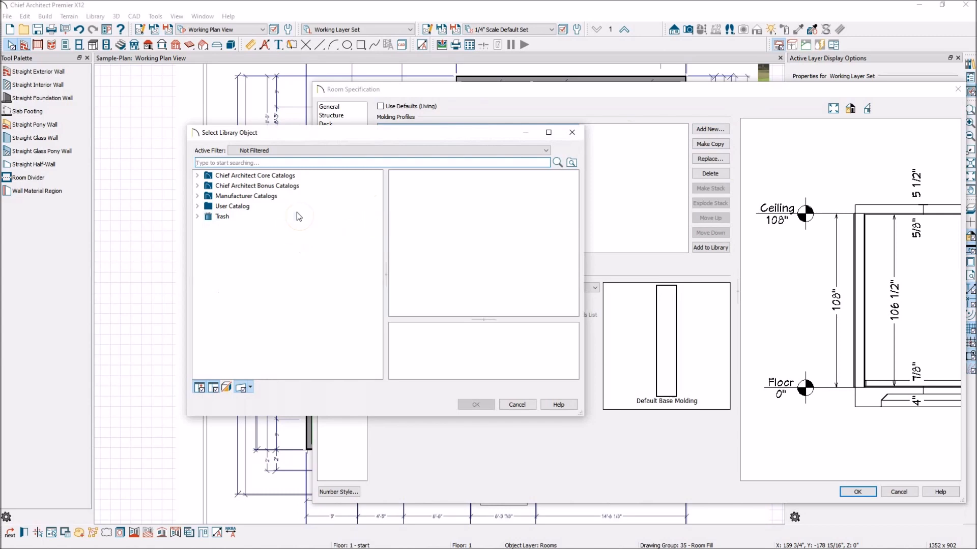
click(198, 175)
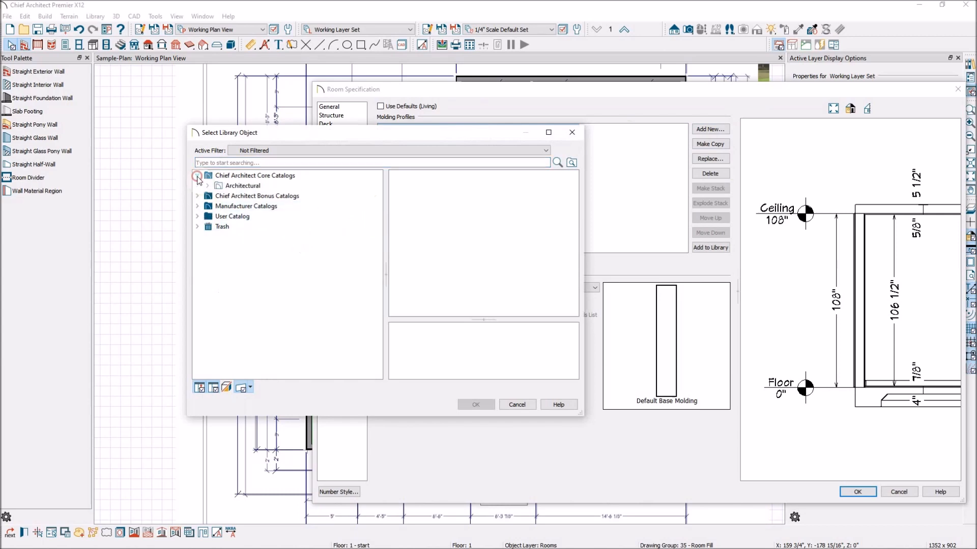
click(208, 186)
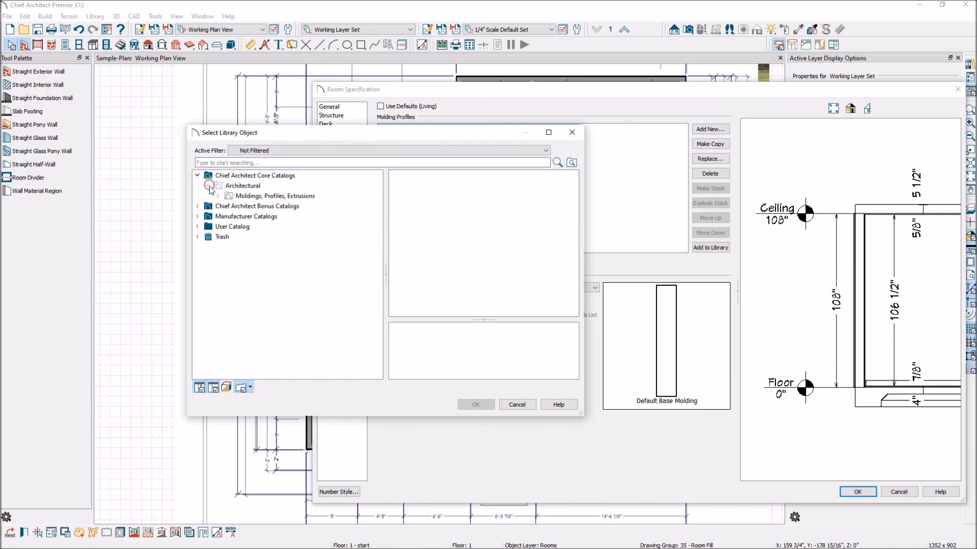
click(219, 196)
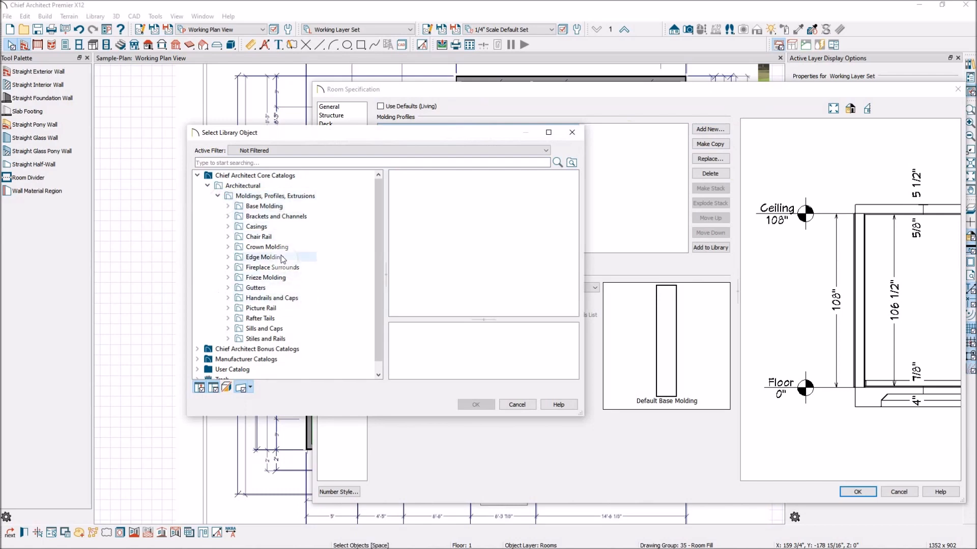
click(265, 247)
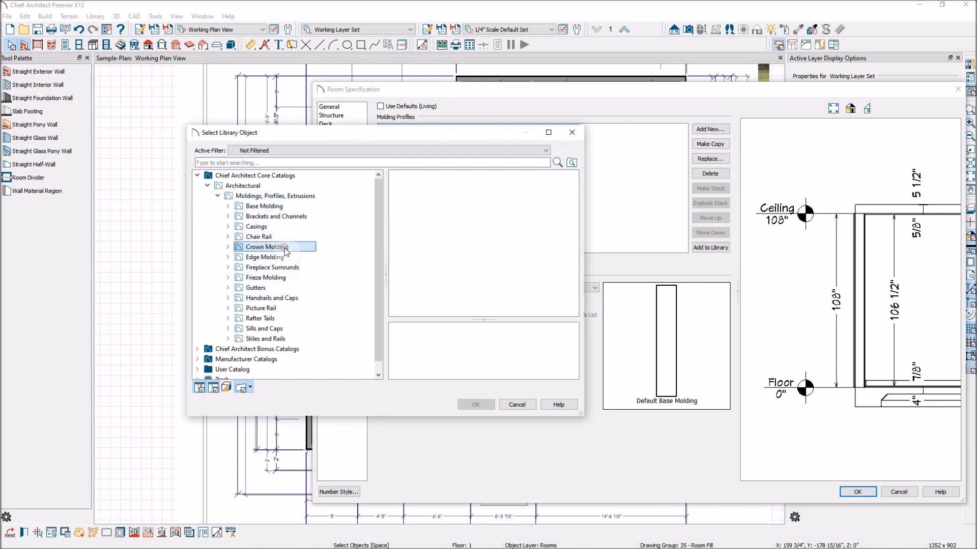
click(228, 247)
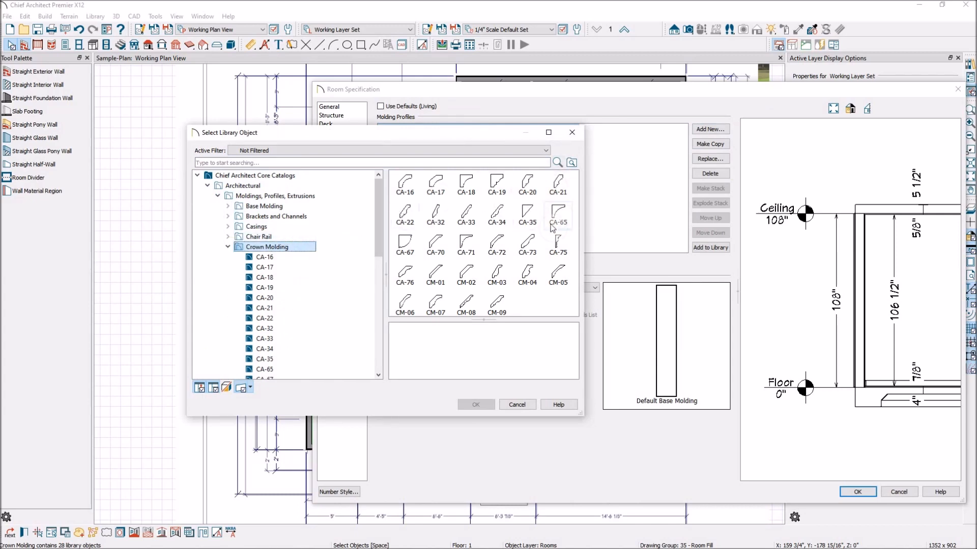
click(529, 247)
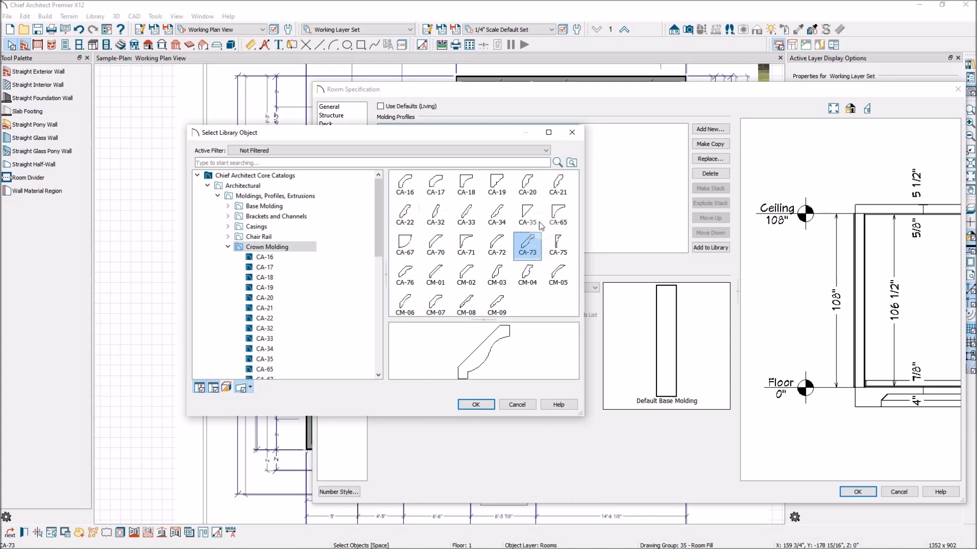
click(479, 408)
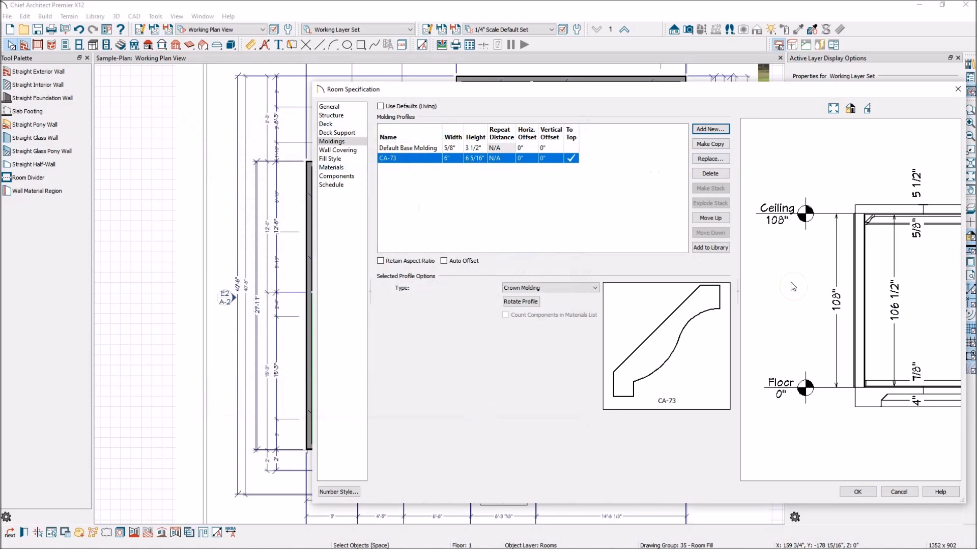
click(859, 492)
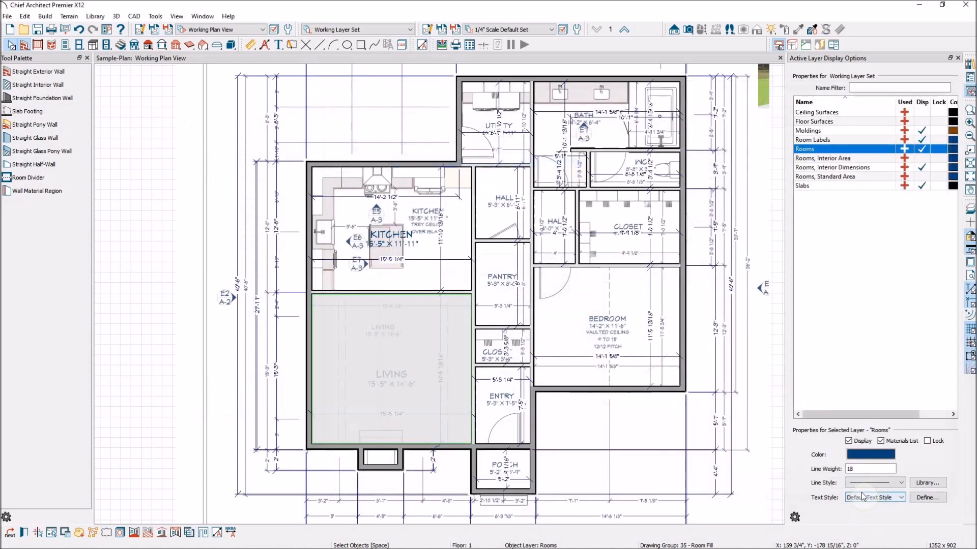
Create a Perspective Floor Overview of the plan and examine the crown molding in the living room.
click(689, 30)
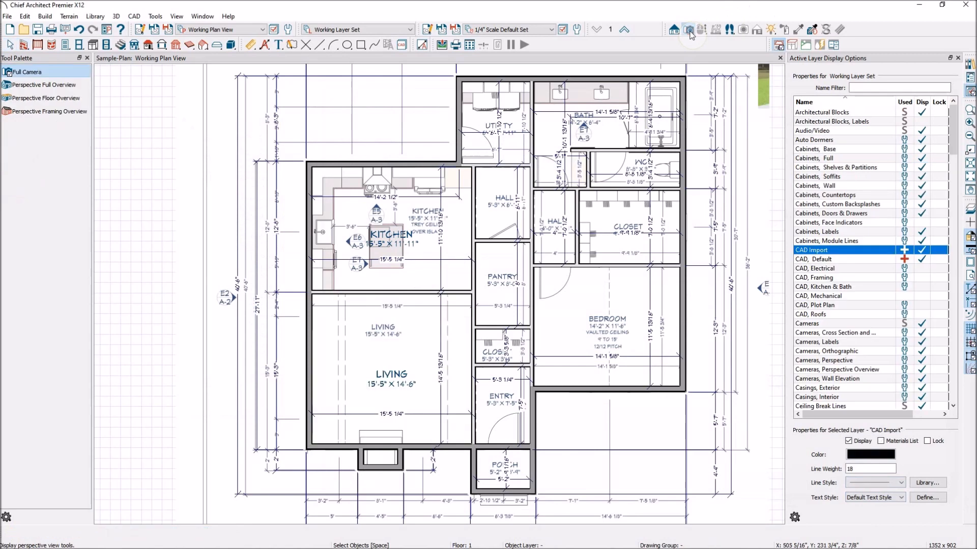
click(53, 98)
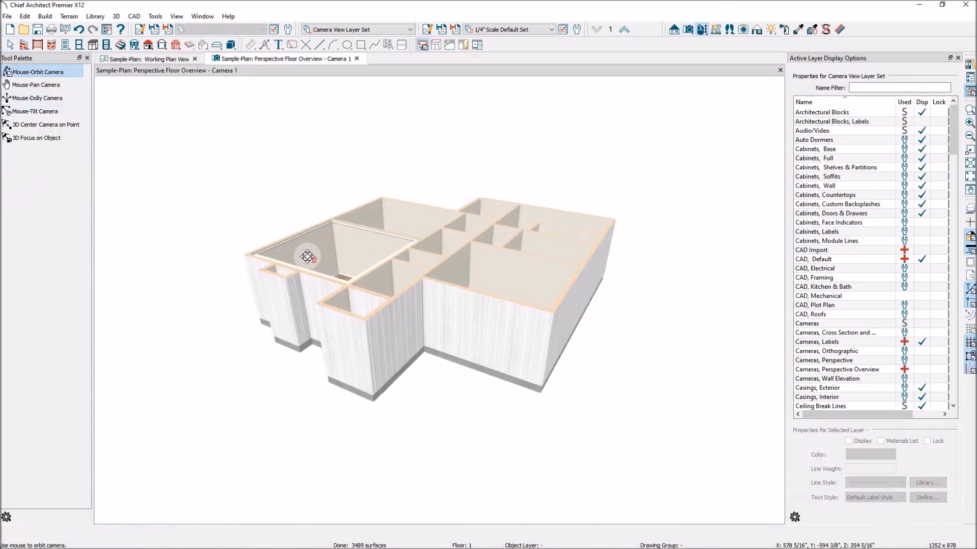
scroll(311, 261, up, 10)
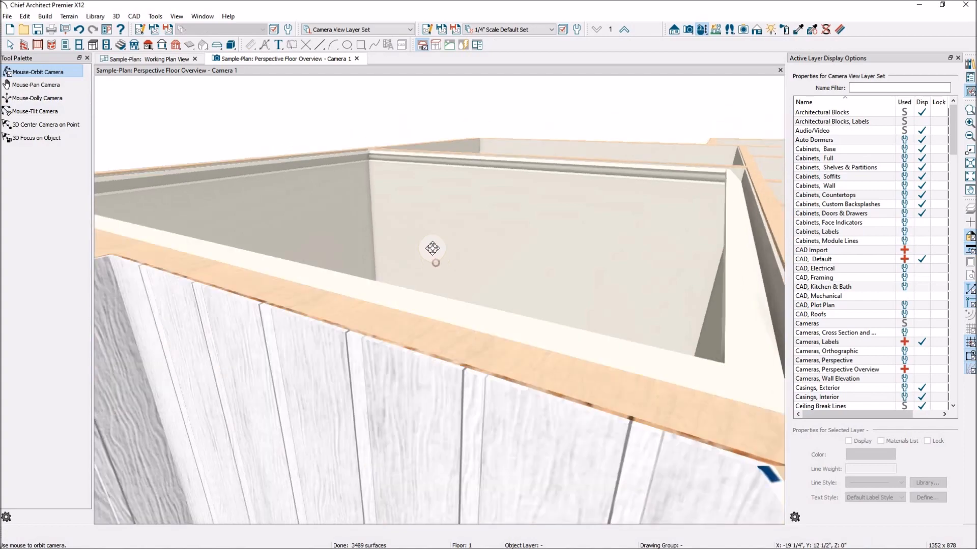
drag(432, 248, 425, 255)
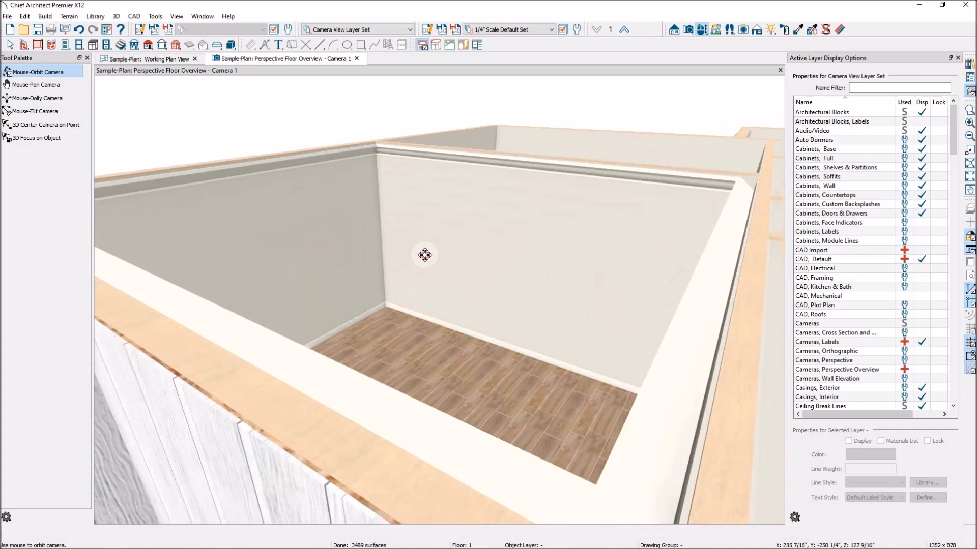
mouse_move(569, 198)
mouse_down()
mouse_move(628, 190)
mouse_move(745, 212)
mouse_move(768, 220)
mouse_move(768, 244)
mouse_move(652, 293)
mouse_move(488, 310)
mouse_move(504, 231)
mouse_move(562, 200)
mouse_up()
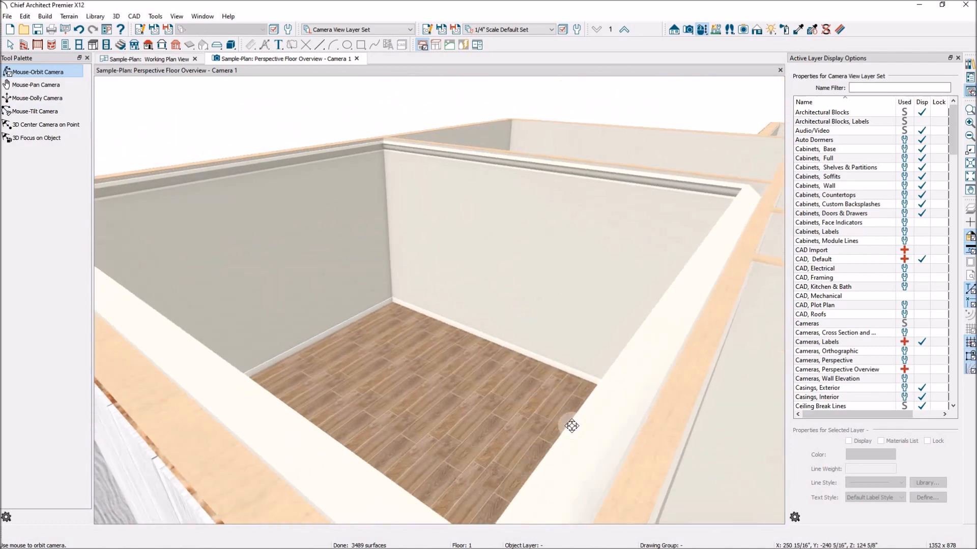
drag(560, 421, 411, 420)
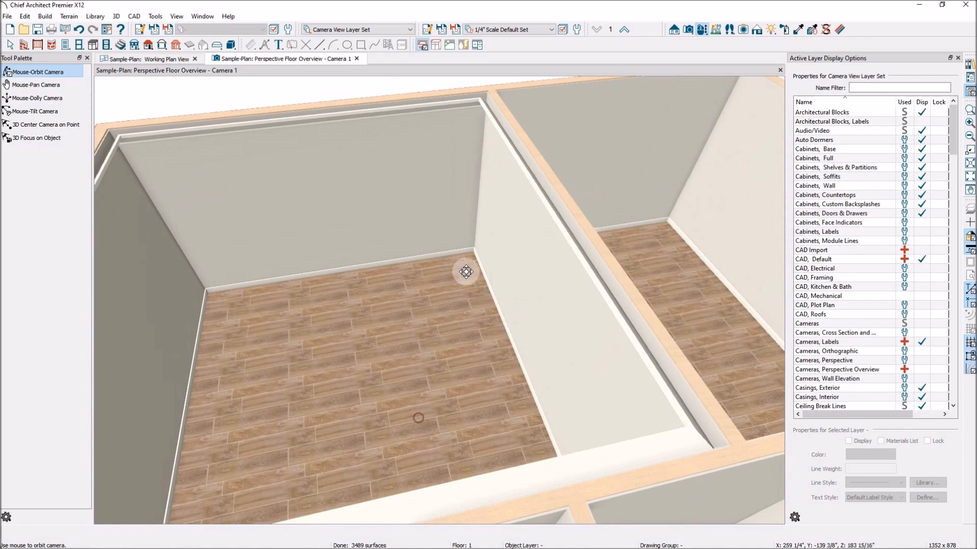
drag(460, 249, 462, 369)
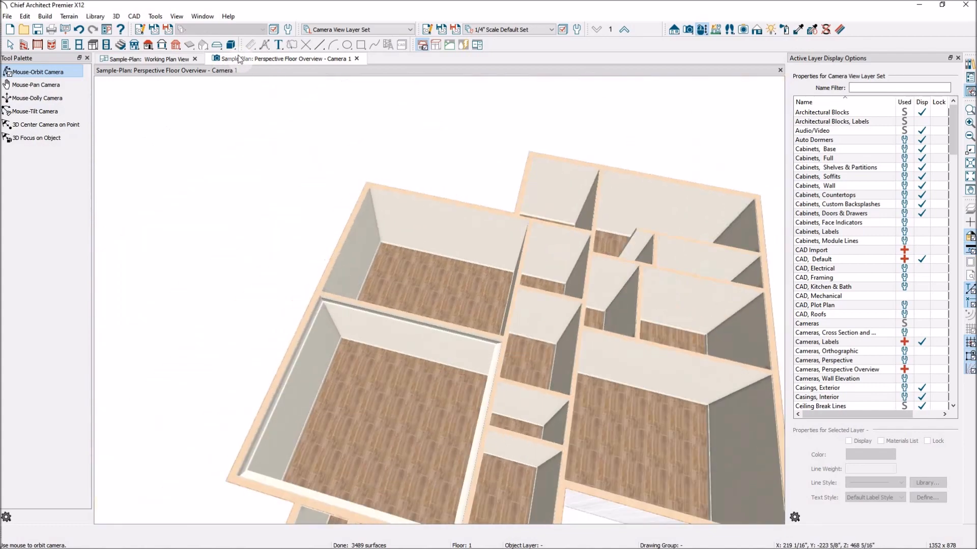
Return to the working plan view and set the room type of the room above the hall to Utility.
click(173, 60)
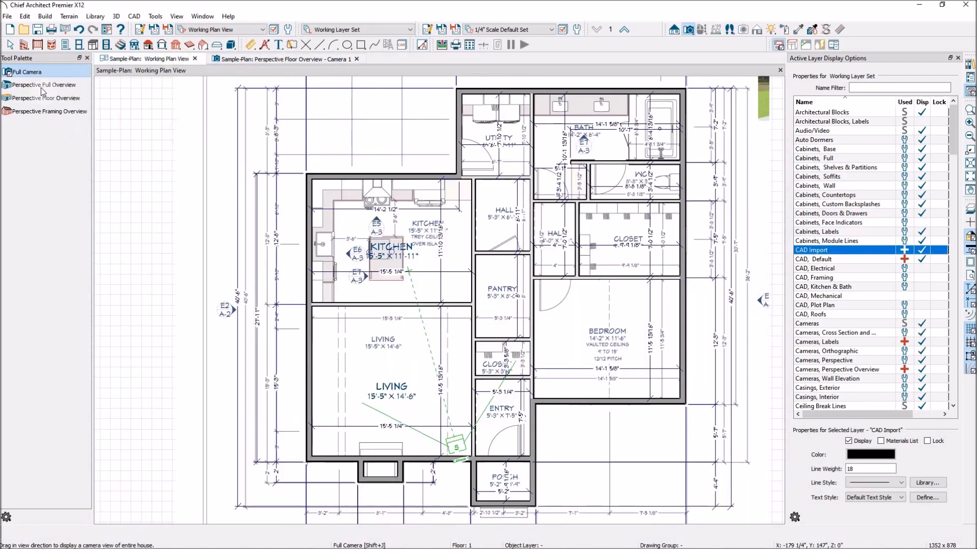
click(10, 45)
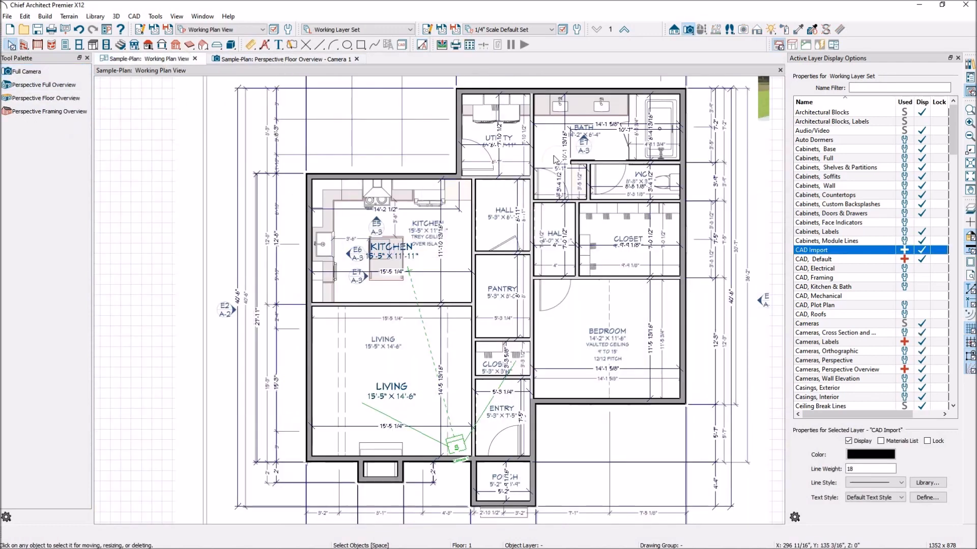
click(483, 134)
click(481, 127)
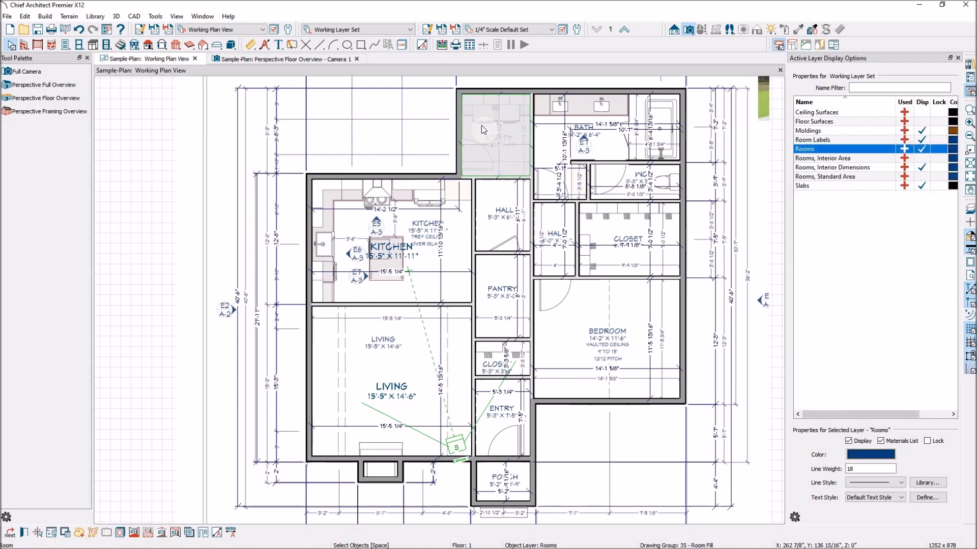
double_click(483, 130)
click(551, 119)
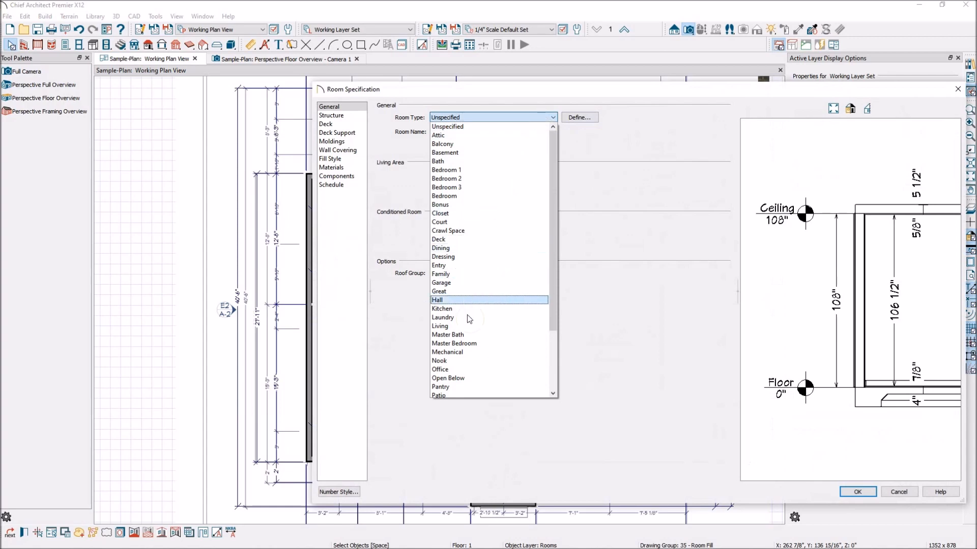
scroll(487, 316, down, 1)
click(492, 293)
scroll(492, 293, down, 2)
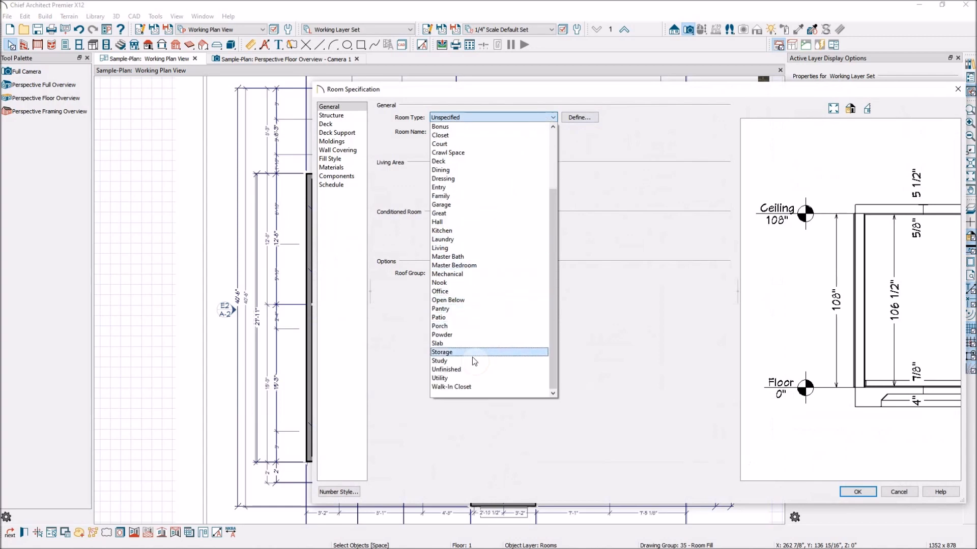
click(467, 378)
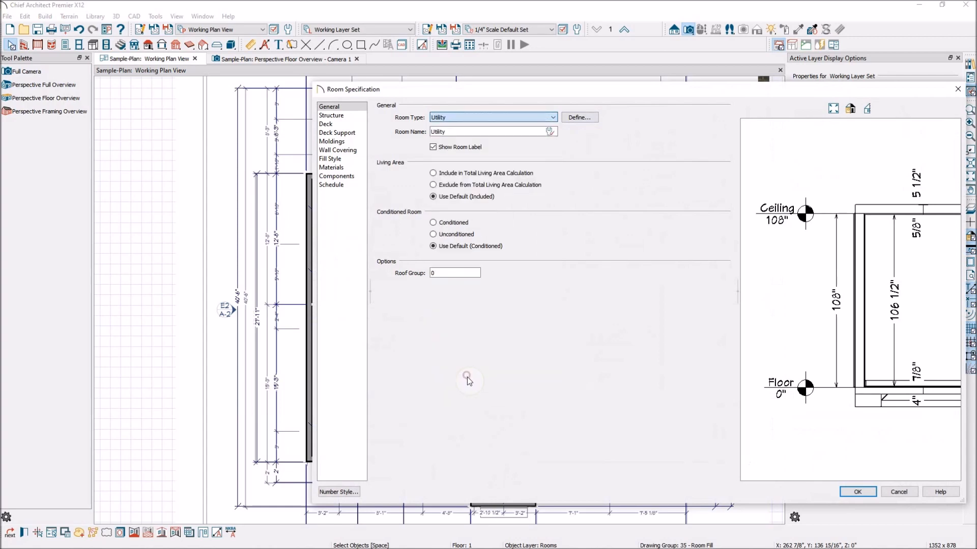
click(858, 495)
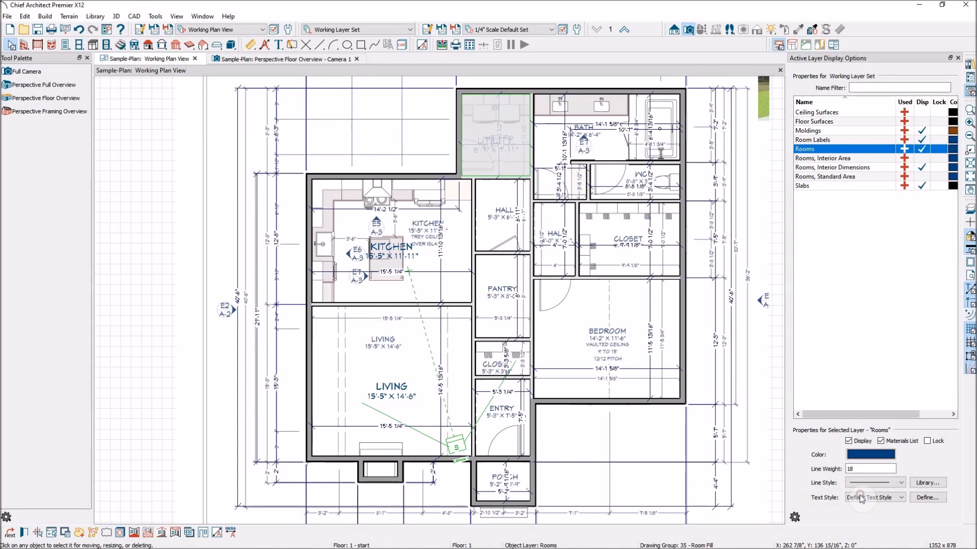
Set the room type of the large room beside the utility room to Bath and accept the specification.
click(555, 143)
click(555, 142)
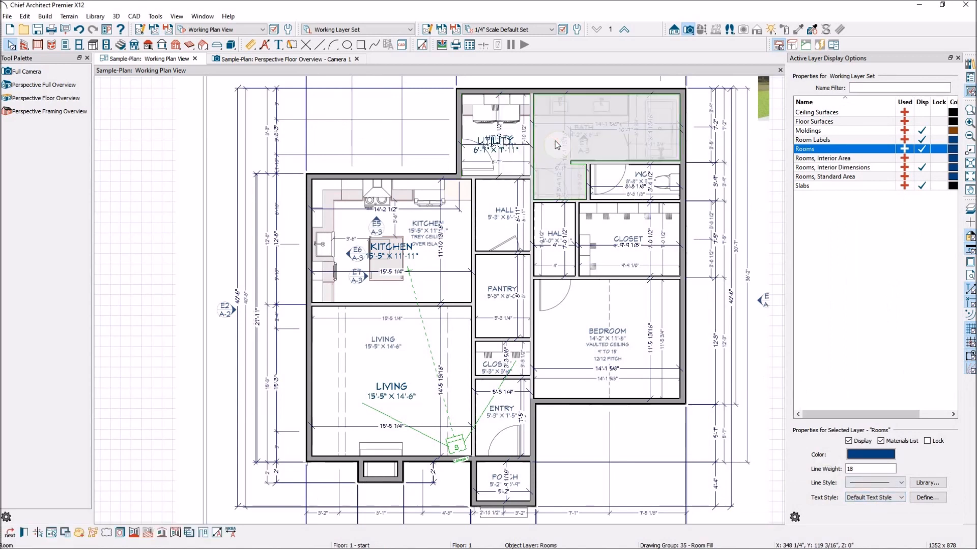
double_click(555, 144)
click(553, 117)
click(510, 160)
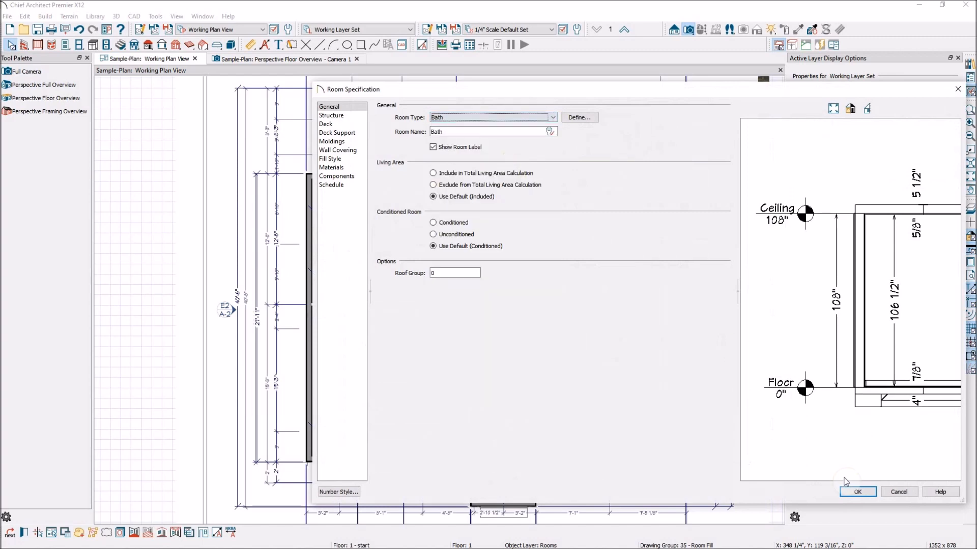
click(857, 492)
Define the small toilet room below the bath as room type Bath and name it WC.
double_click(637, 176)
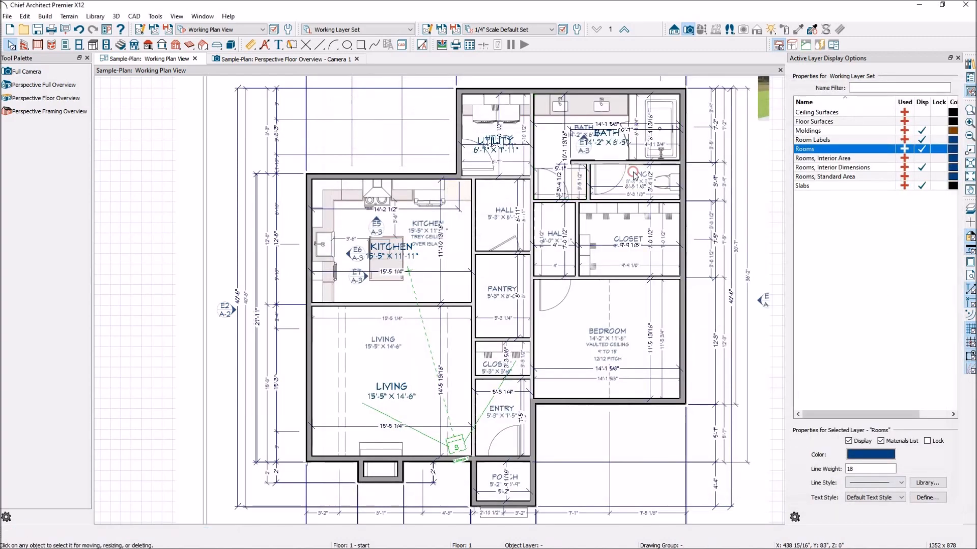
double_click(634, 176)
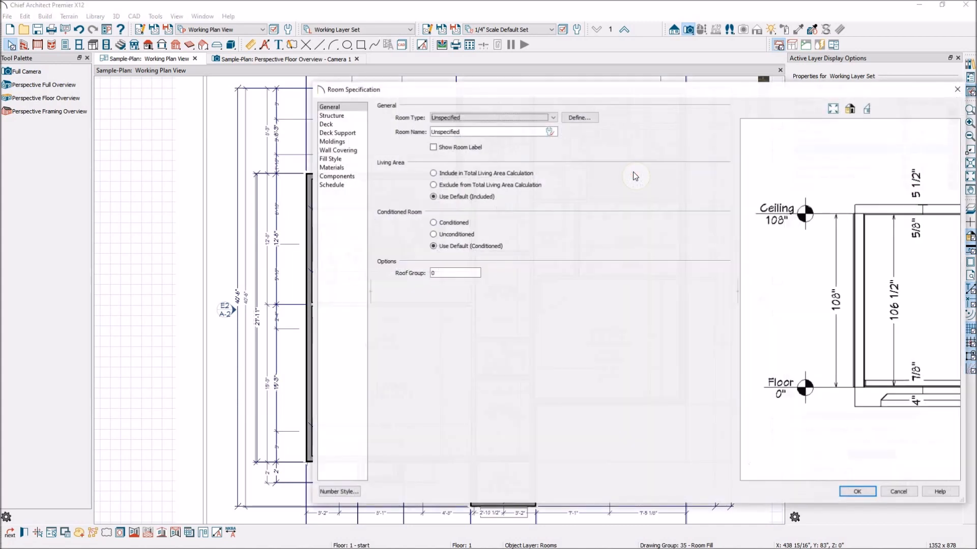
click(552, 118)
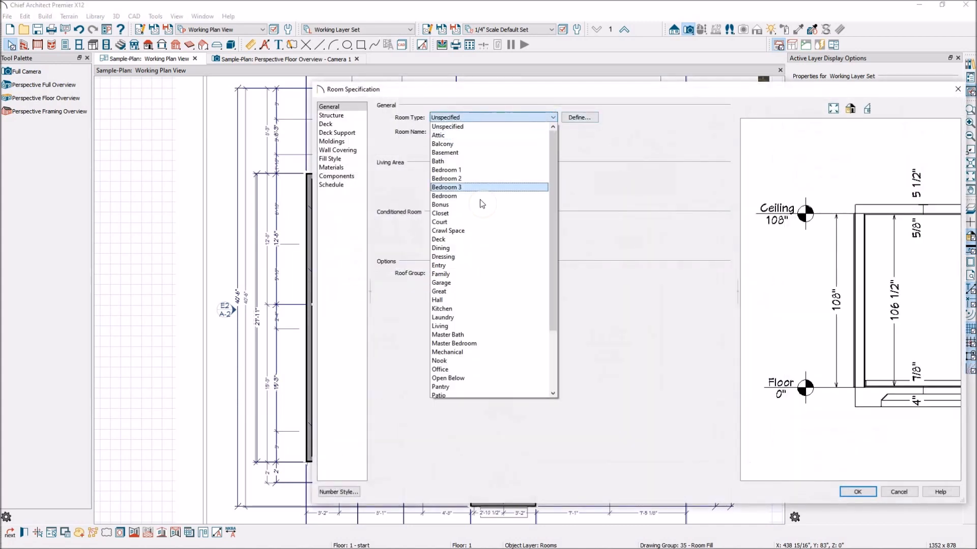
drag(552, 237, 550, 303)
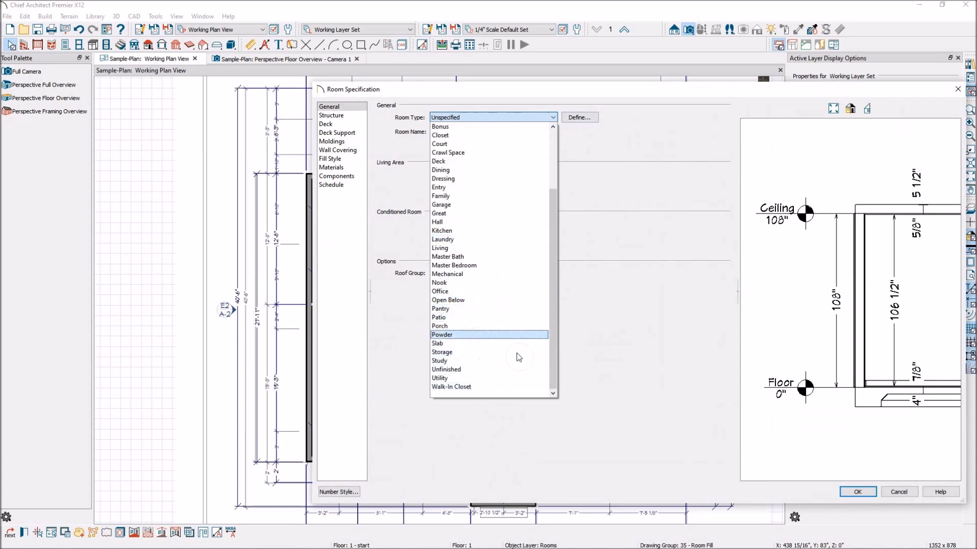
click(554, 341)
drag(554, 340, 562, 275)
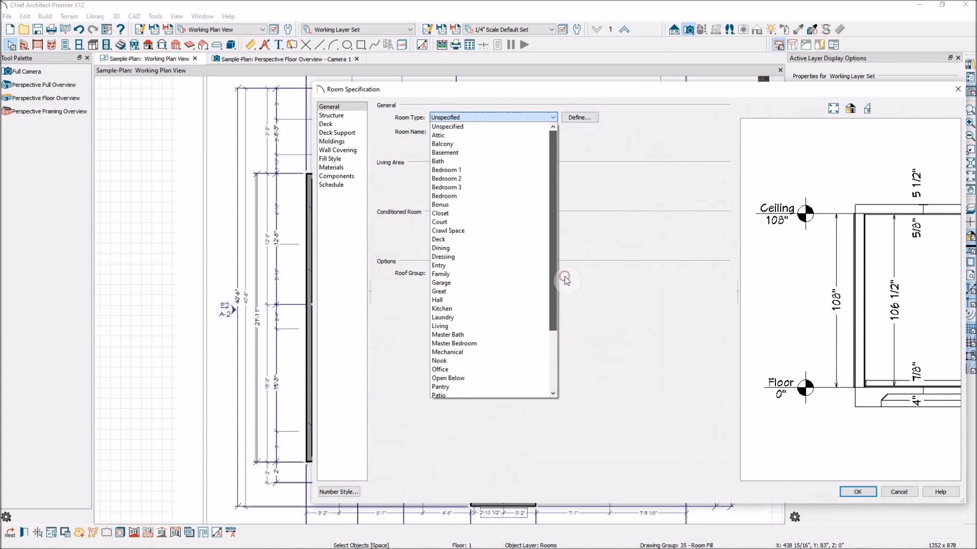
click(486, 162)
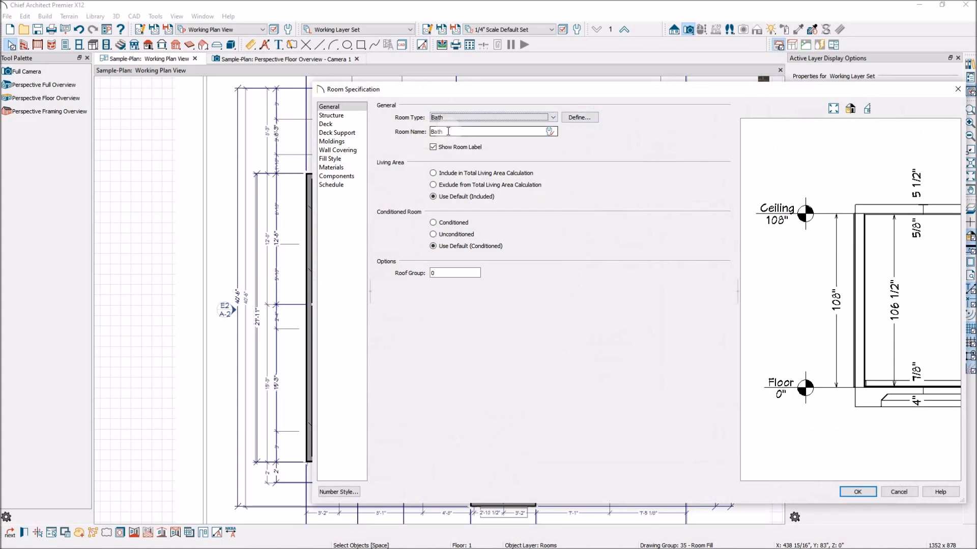
double_click(447, 131)
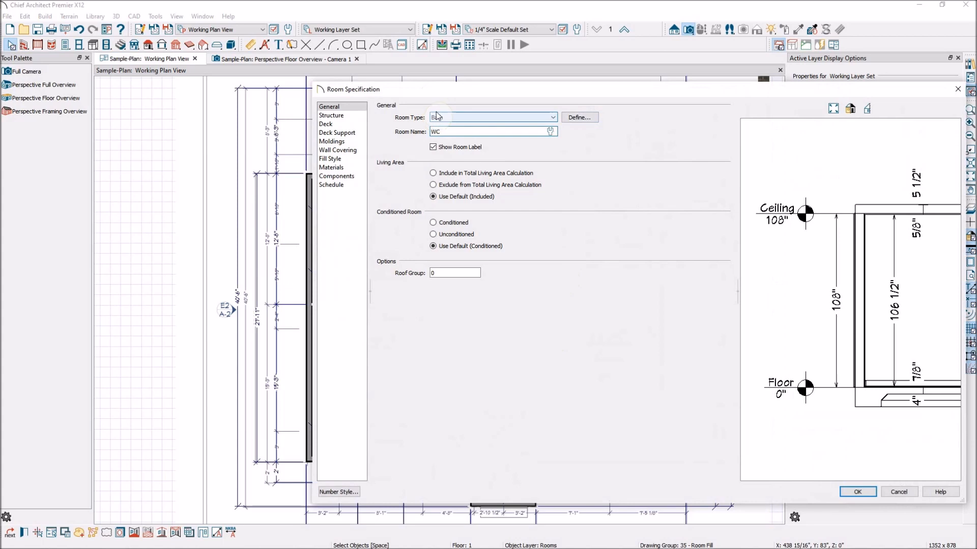
click(858, 492)
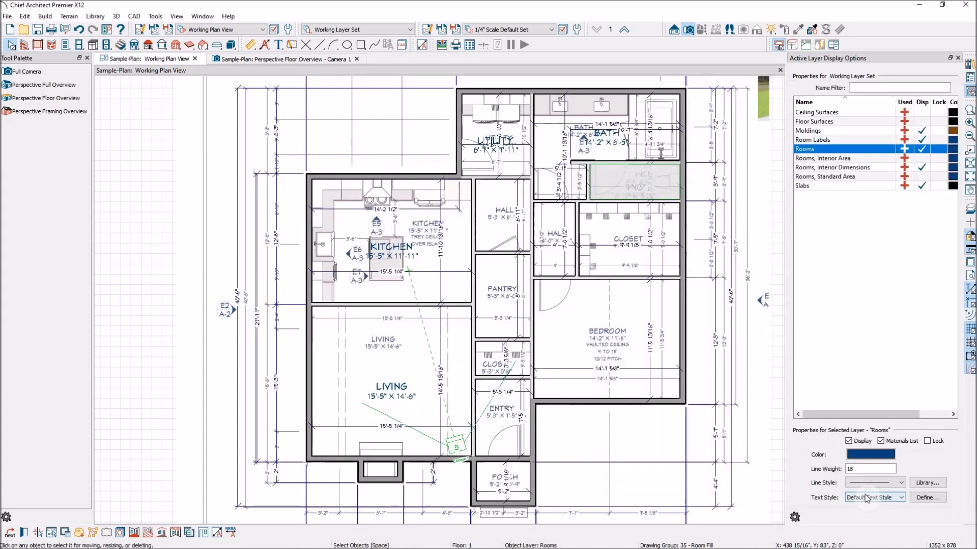
Set the room type of the room between the WC and the bedroom to Closet.
click(609, 262)
double_click(609, 260)
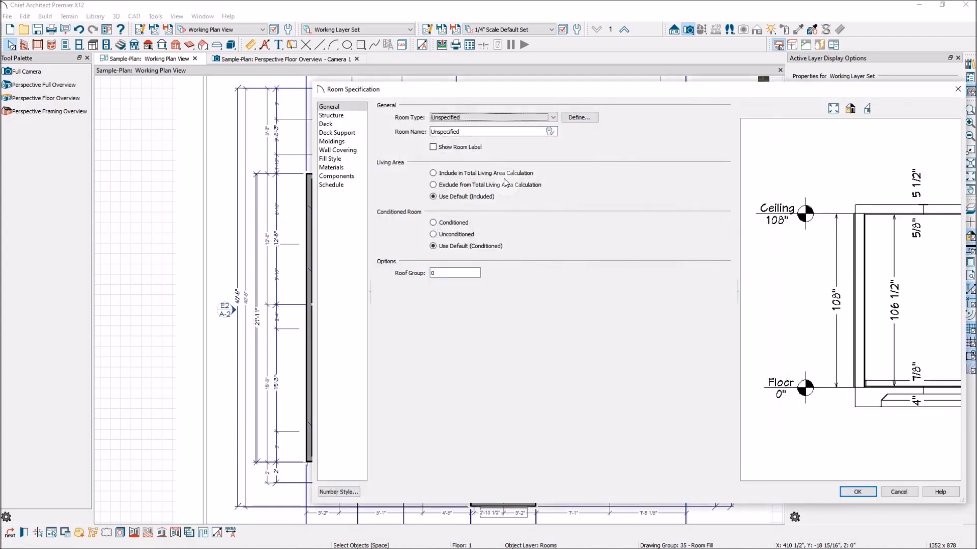
click(552, 118)
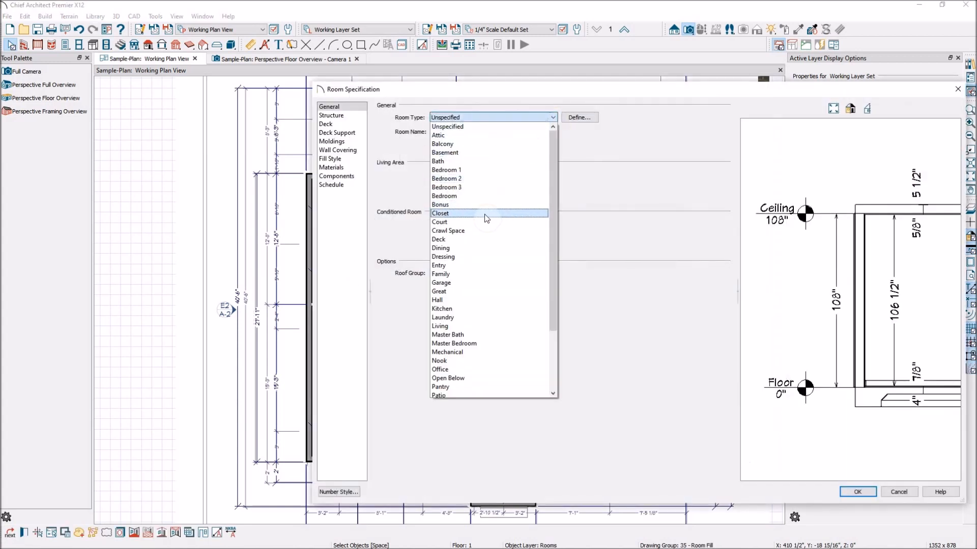
click(484, 214)
click(857, 491)
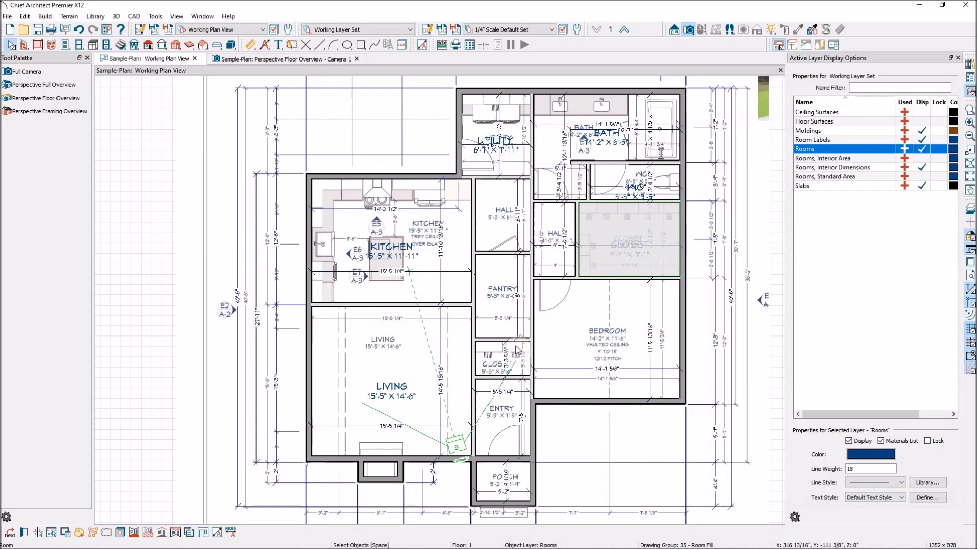
Copy the closet's room properties to the small closet above the entry with the Object Eyedropper and Object Painter.
click(813, 29)
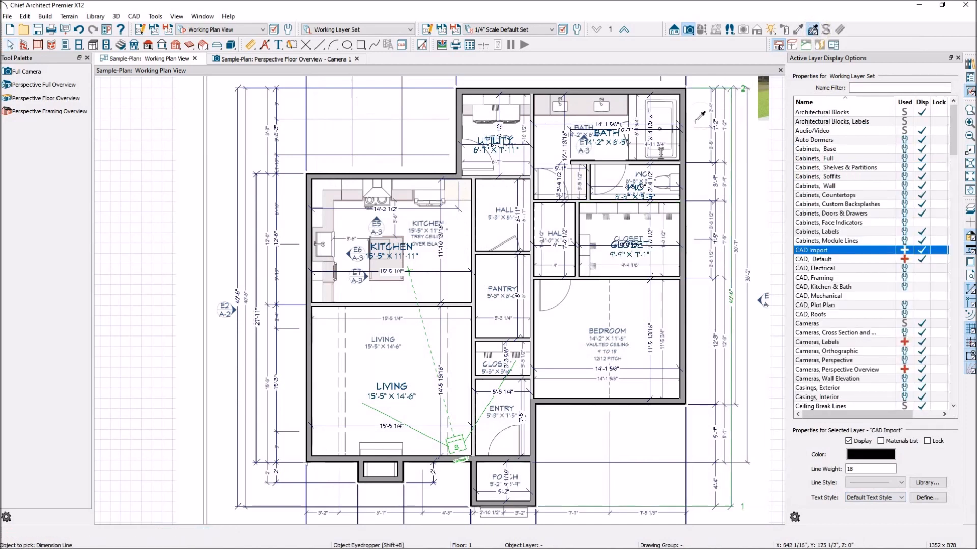
click(627, 213)
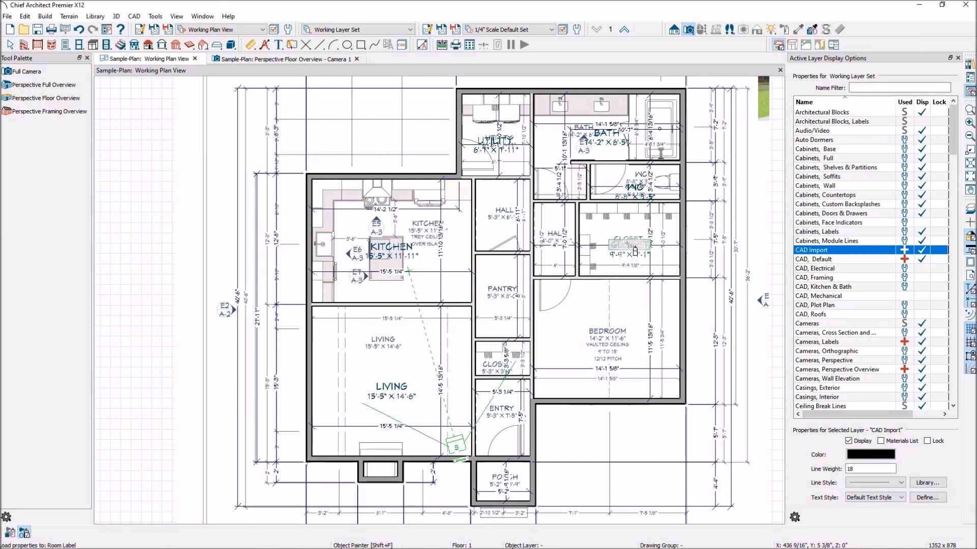
click(493, 354)
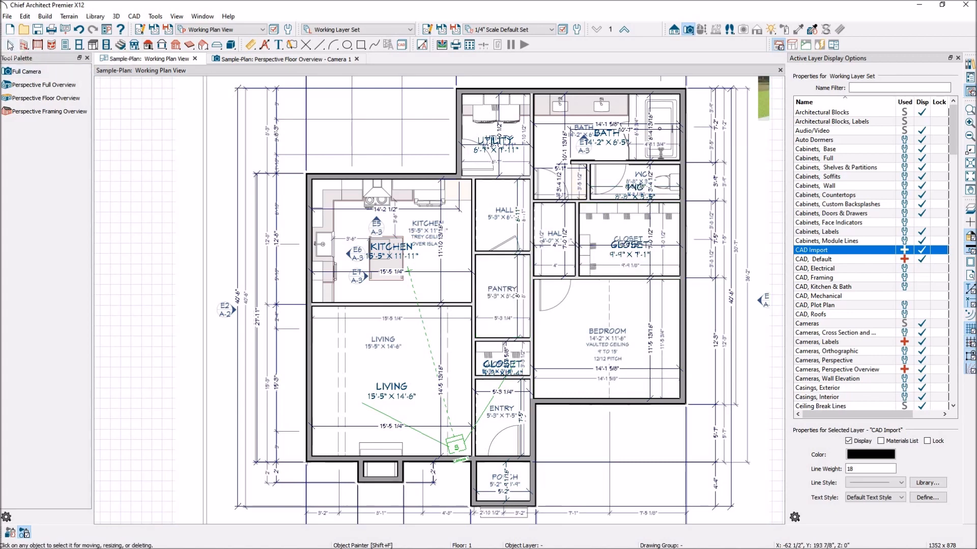
click(10, 45)
Set the room type of the room between the utility room and the pantry to Hall.
click(498, 199)
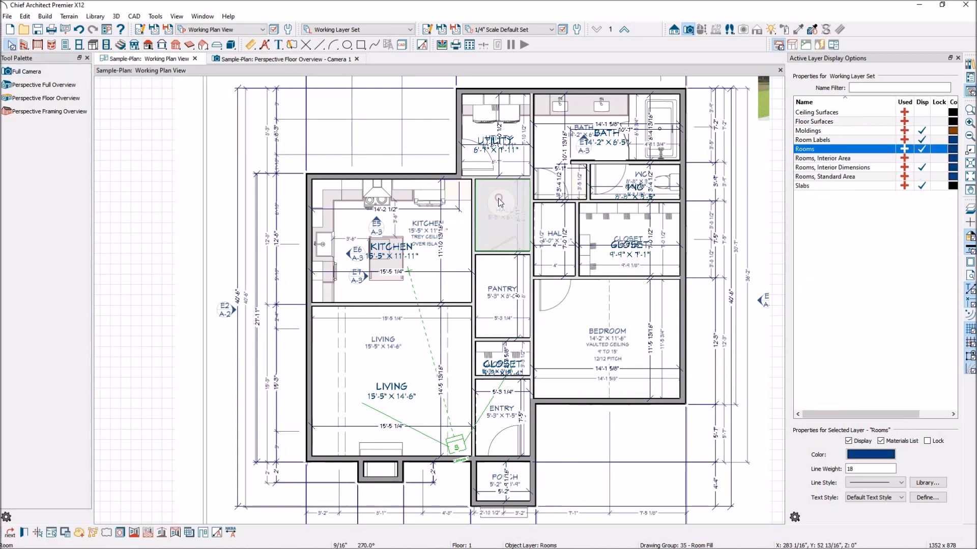
double_click(499, 200)
click(508, 118)
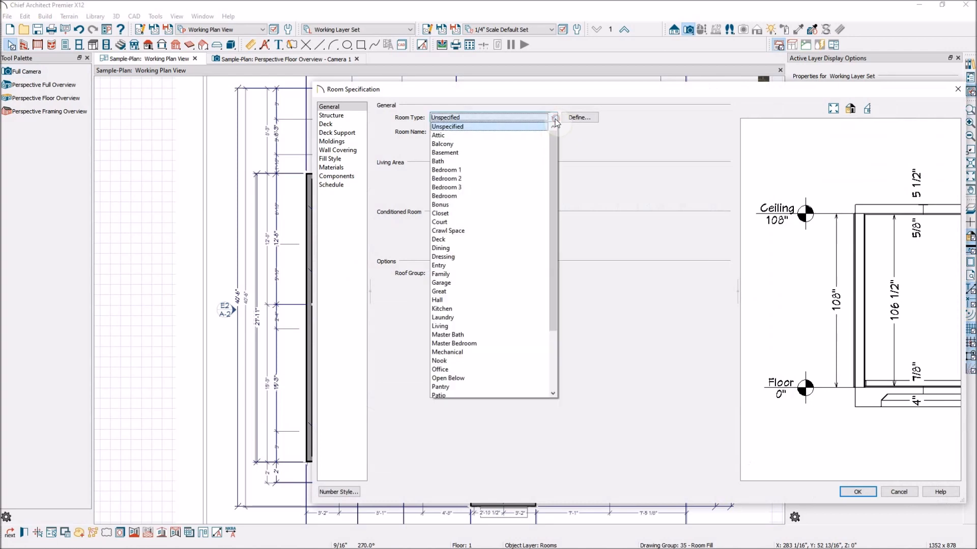
click(491, 300)
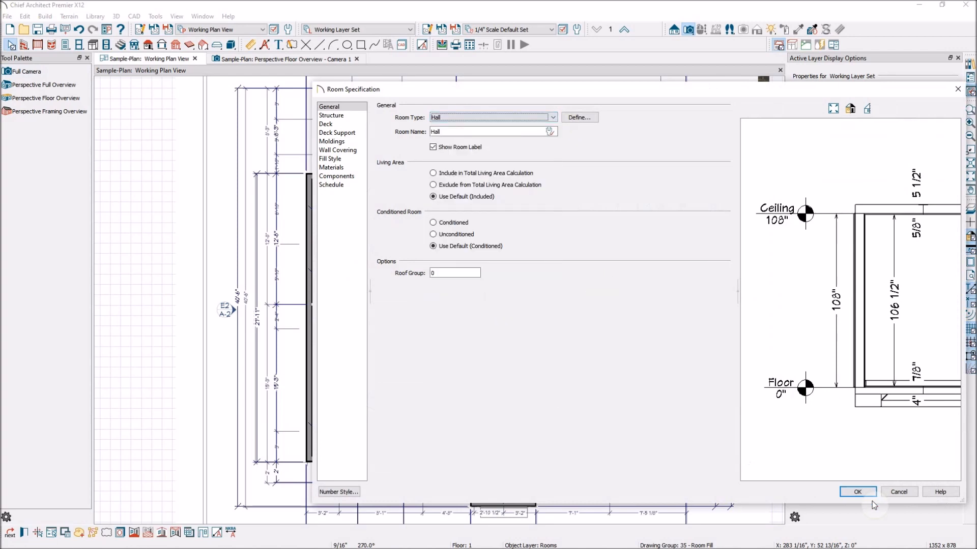
click(857, 491)
Copy the hall's room properties to the narrow hall beside the large closet with the Object Eyedropper and Object Painter.
click(812, 29)
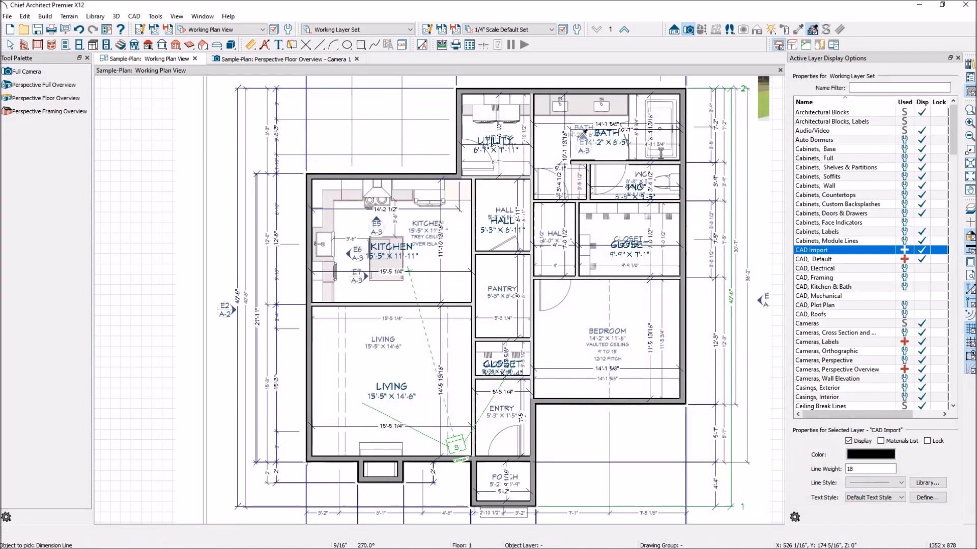
click(508, 191)
click(541, 219)
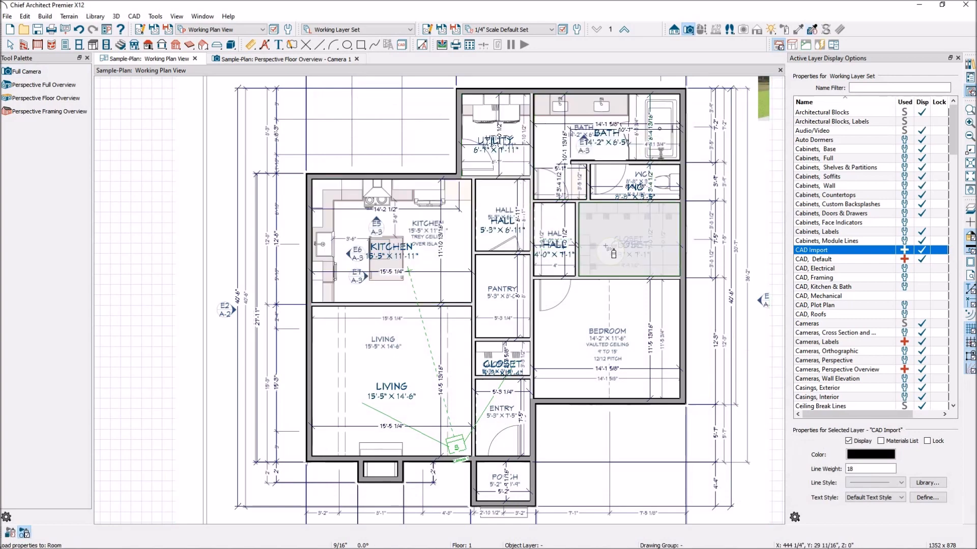
Set the room type of the large room below the large closet to Bedroom.
click(10, 45)
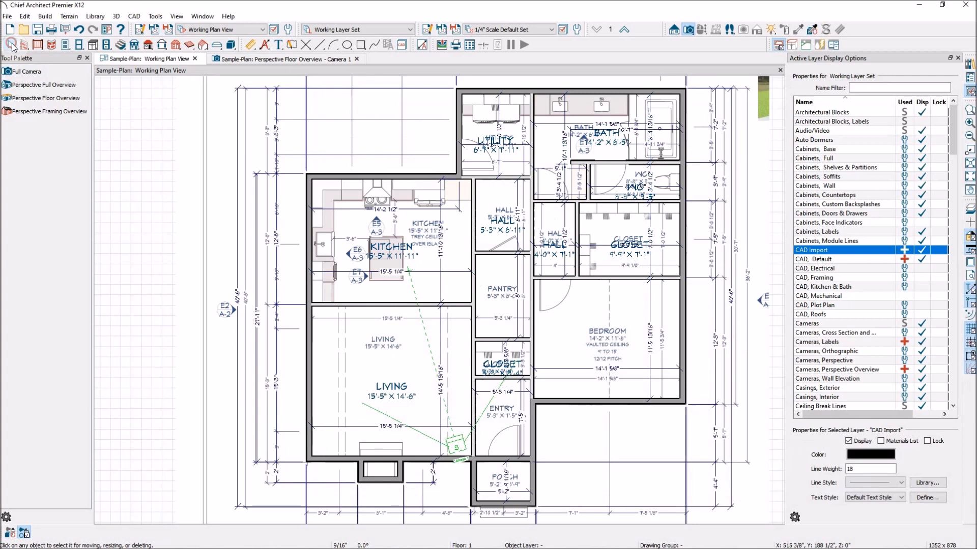
click(589, 309)
double_click(589, 308)
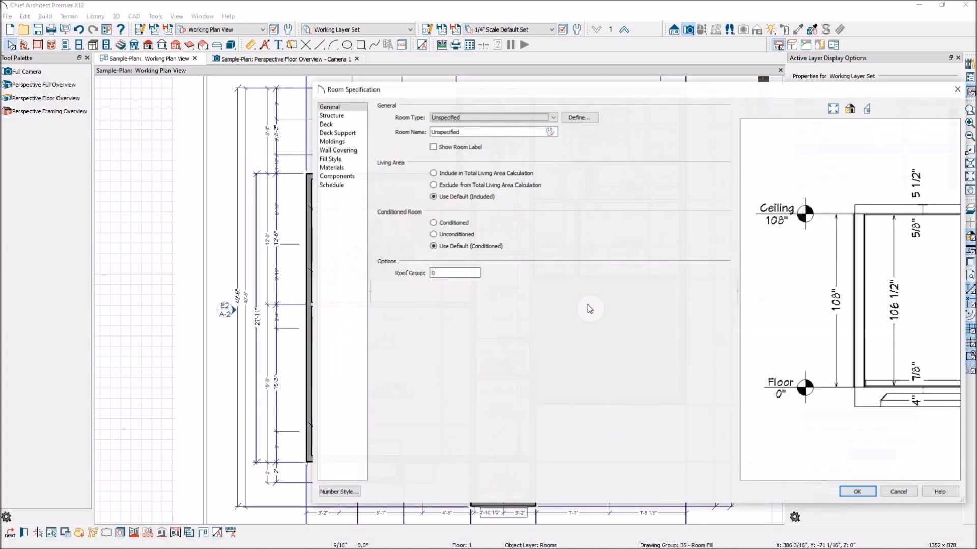
click(555, 117)
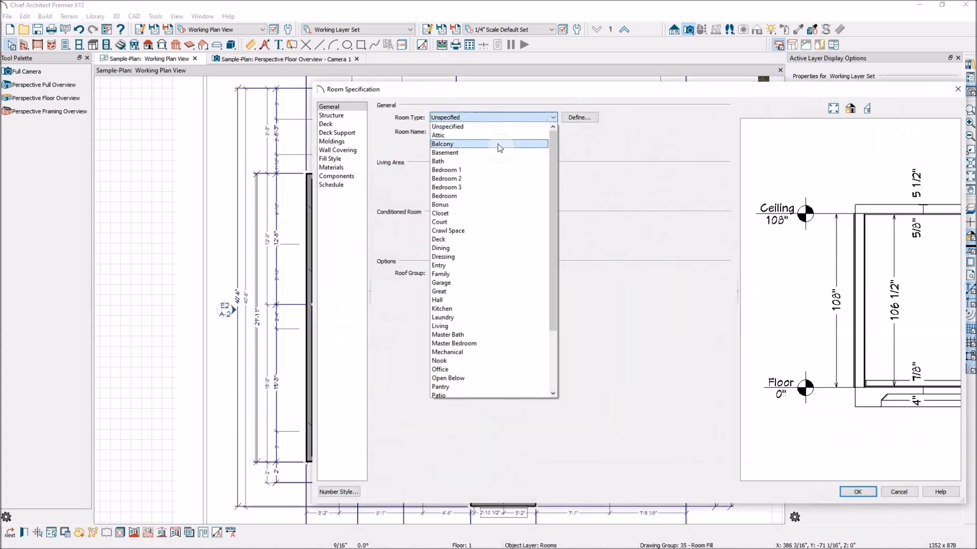
click(474, 196)
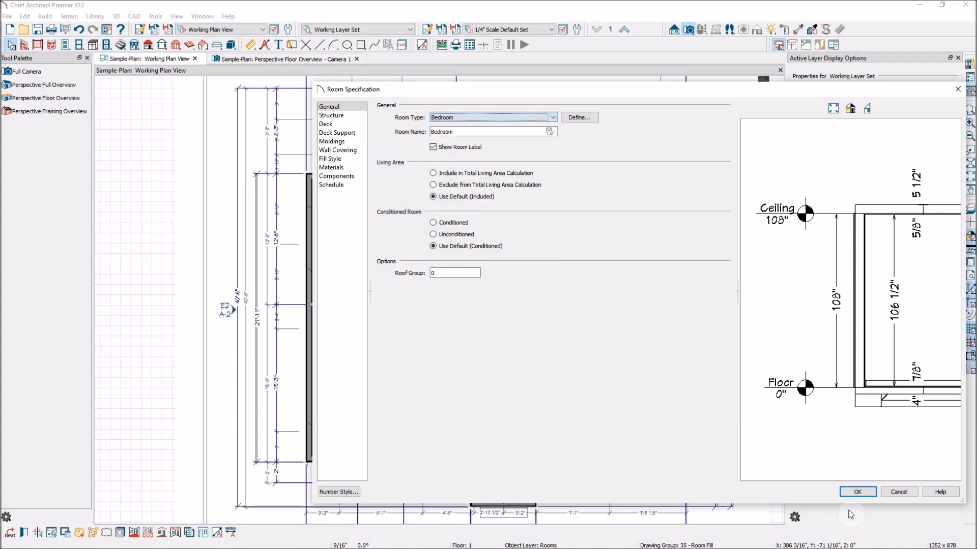
click(857, 492)
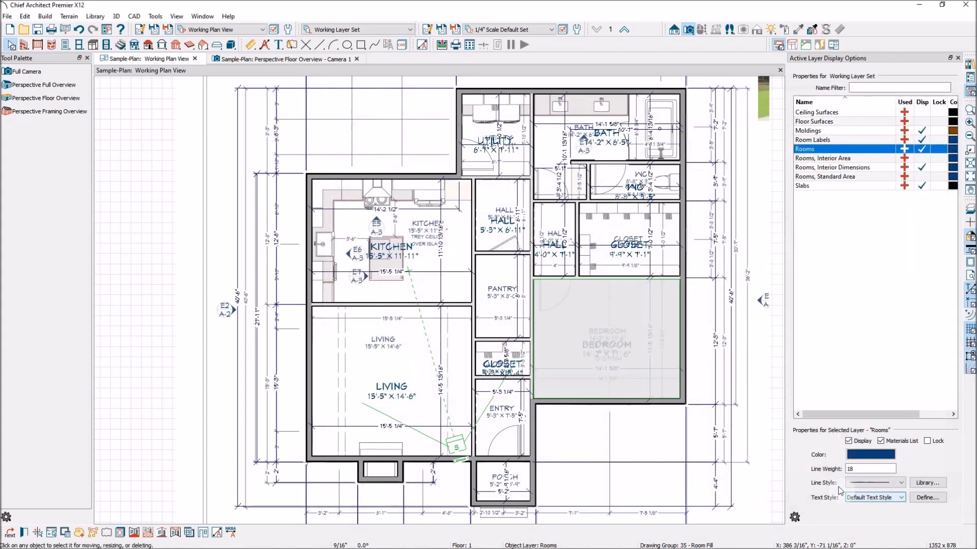
Set the room type of the room between the hall and the small closet to Pantry.
click(502, 292)
double_click(502, 294)
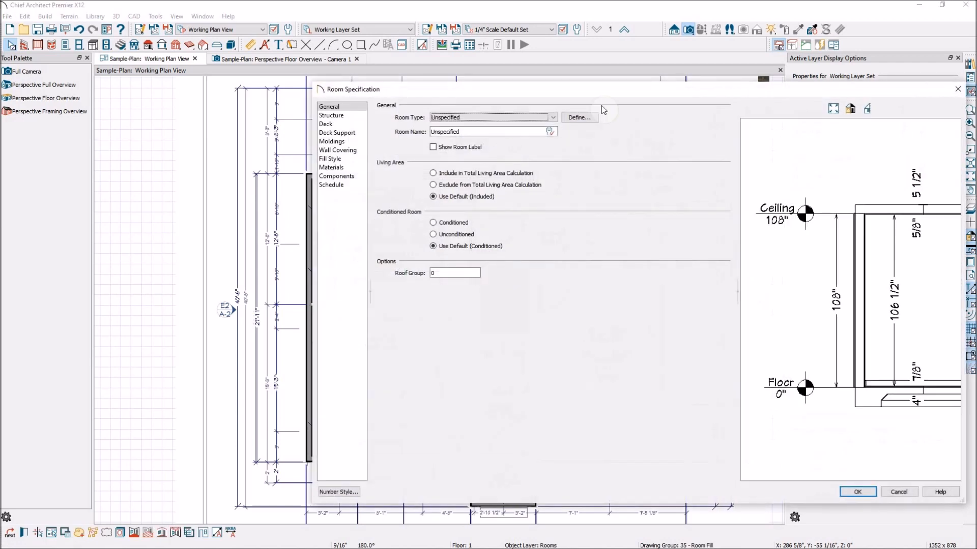
click(551, 118)
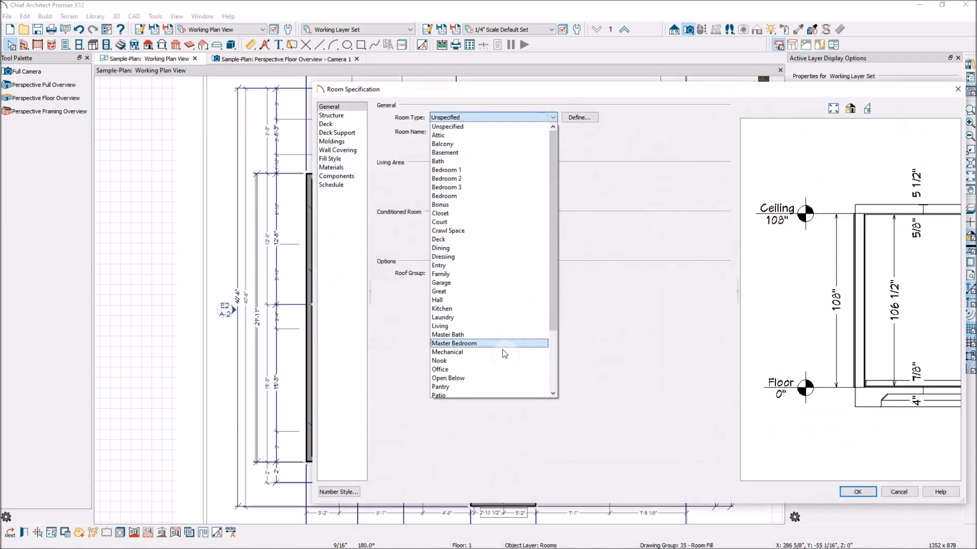
click(489, 387)
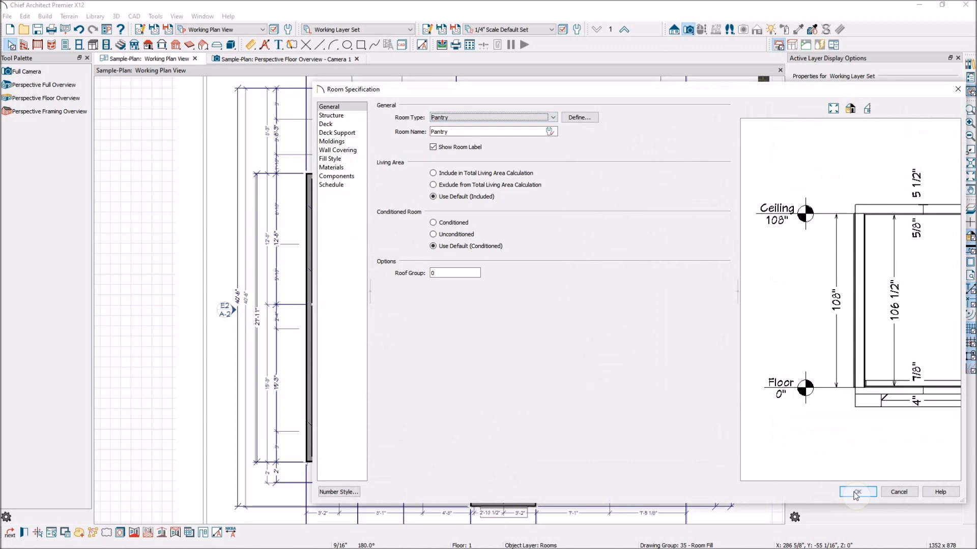
click(856, 492)
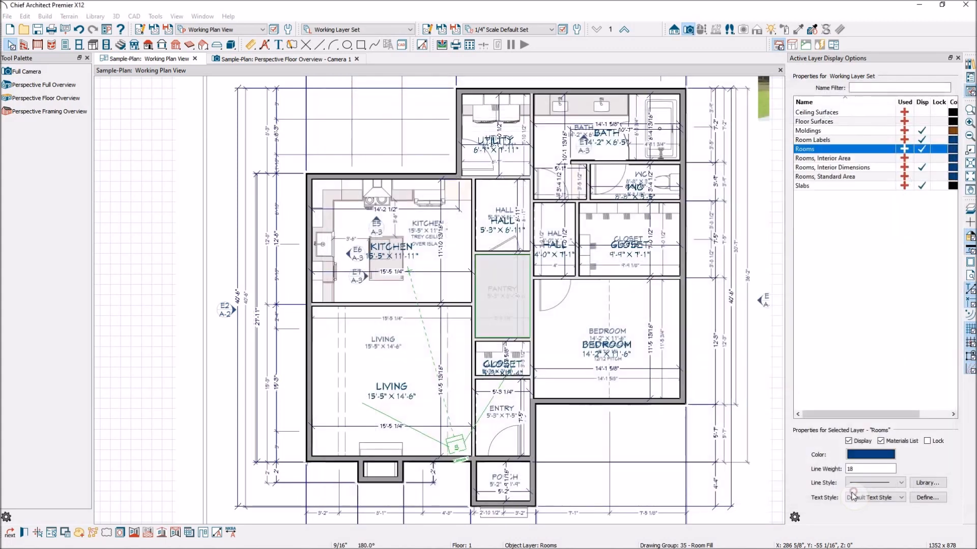
Set the room type of the room between the small closet and the front porch to Entry.
double_click(508, 419)
click(553, 118)
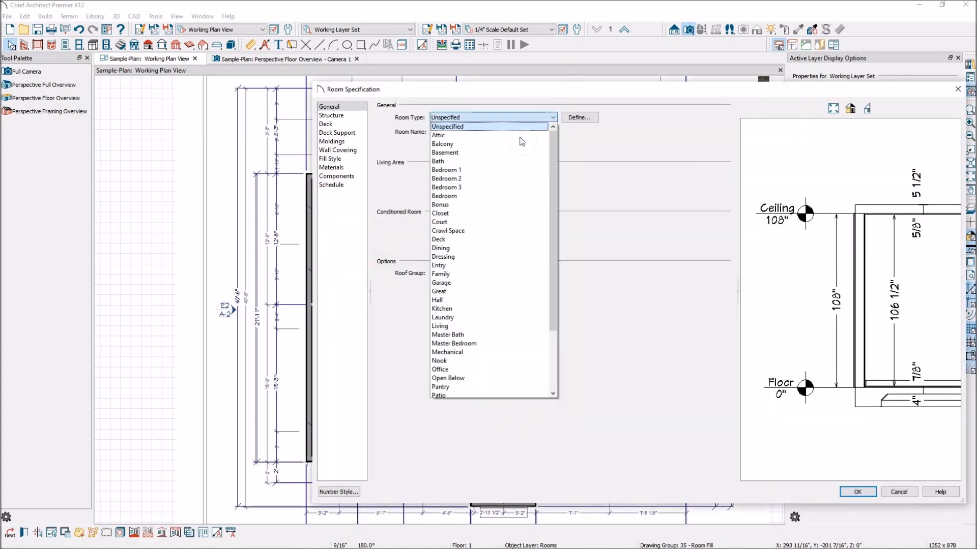
click(477, 265)
click(856, 492)
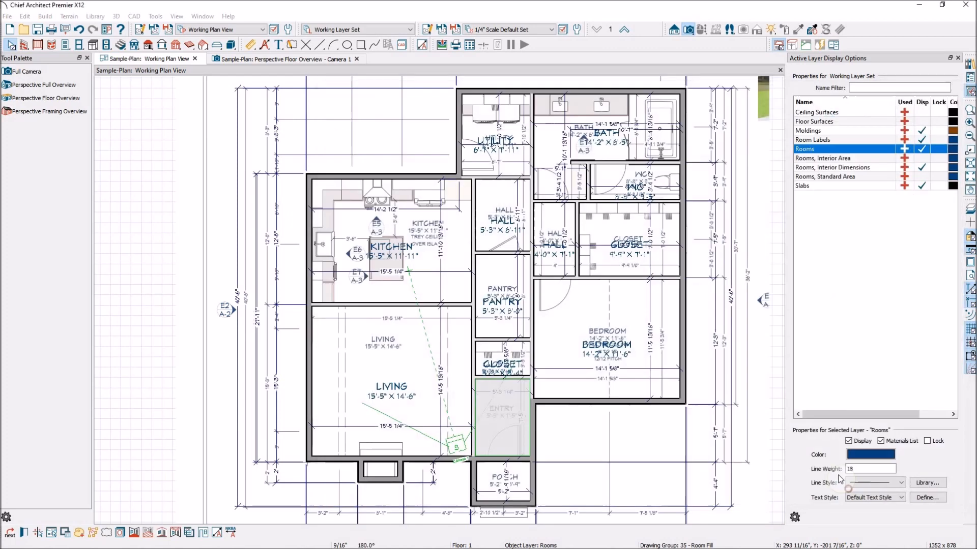
Set the room type of the small room in front of the entry to Porch.
scroll(454, 360, up, 4)
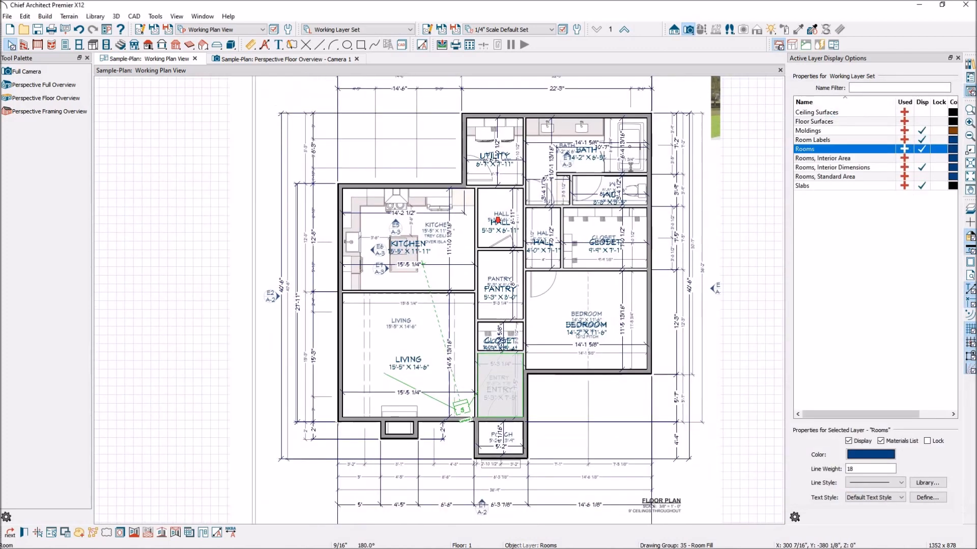
click(454, 360)
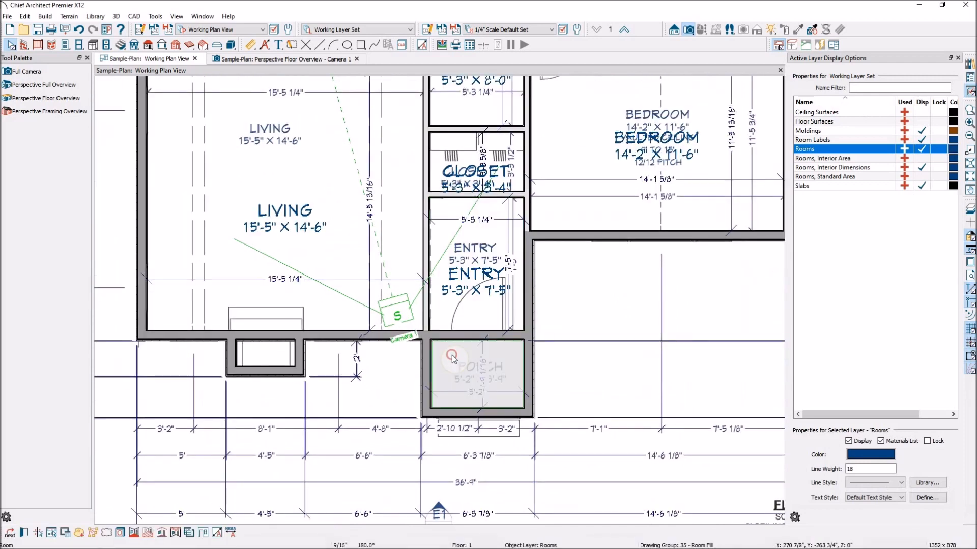
double_click(455, 355)
click(559, 118)
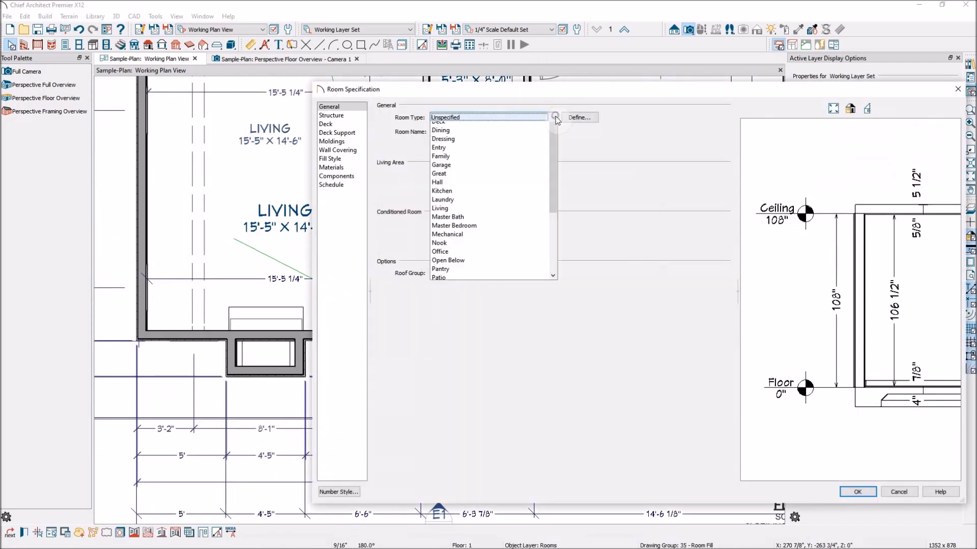
scroll(511, 316, down, 1)
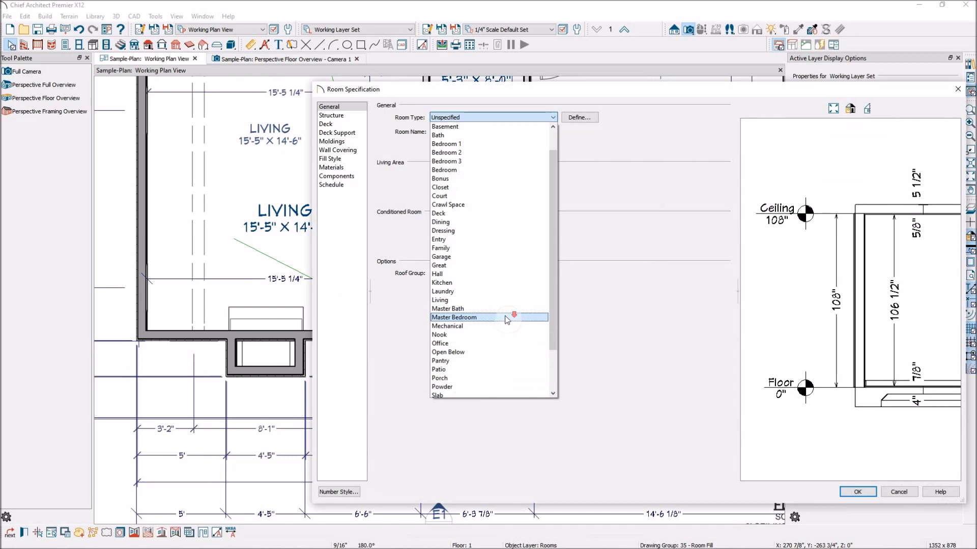
click(442, 378)
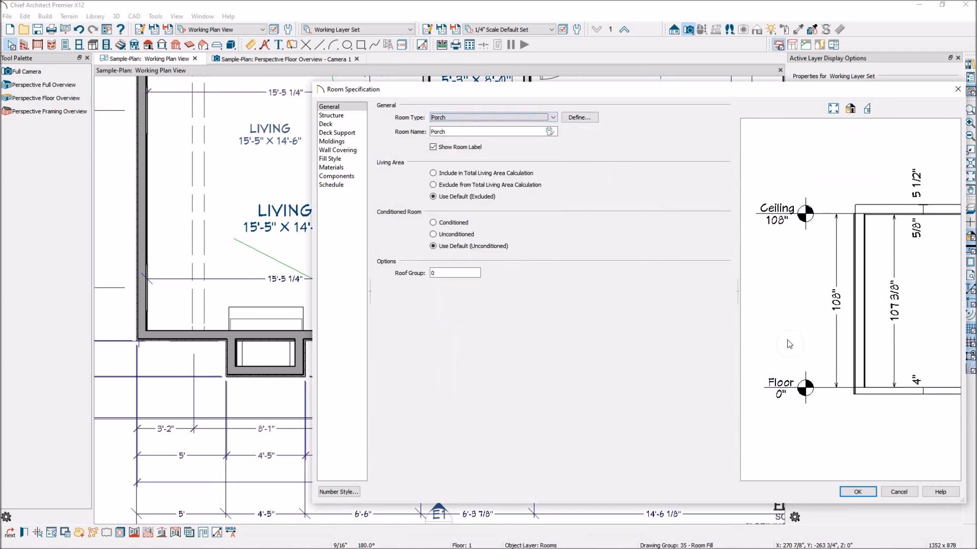
click(856, 491)
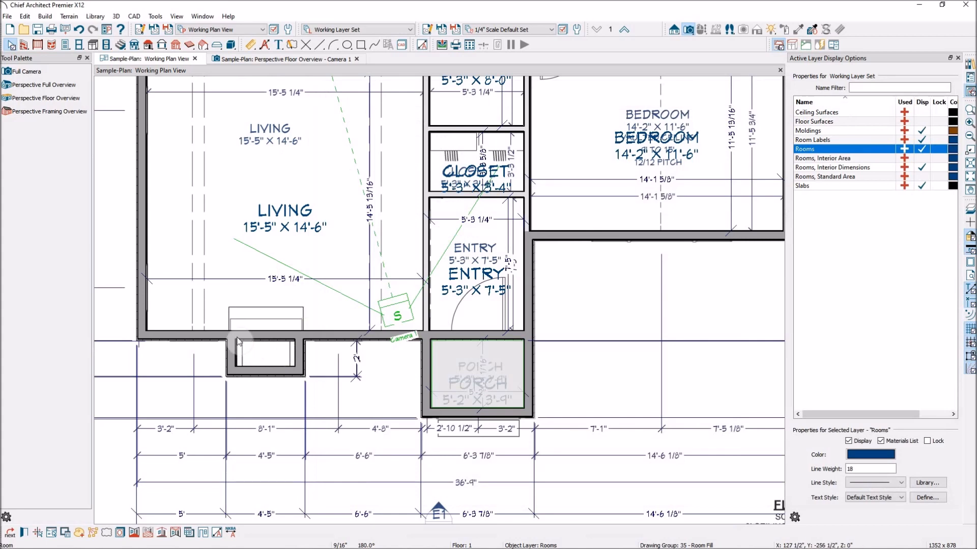
Check the room specification of the fireplace bump-out on the living room and keep its room type as Unspecified.
click(271, 358)
double_click(271, 356)
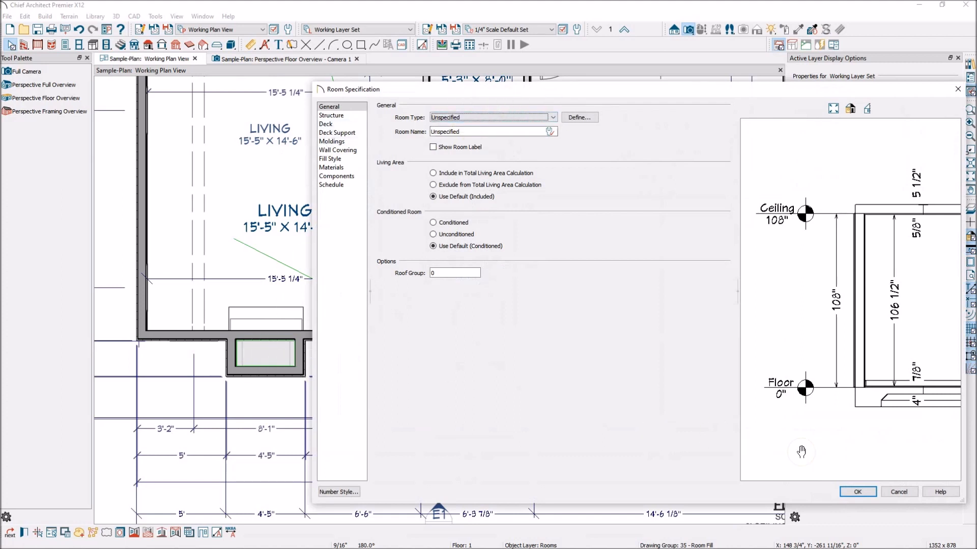
click(857, 492)
Show the Perspective Floor Overview camera view side by side with the working plan view.
scroll(376, 375, down, 2)
scroll(377, 374, down, 3)
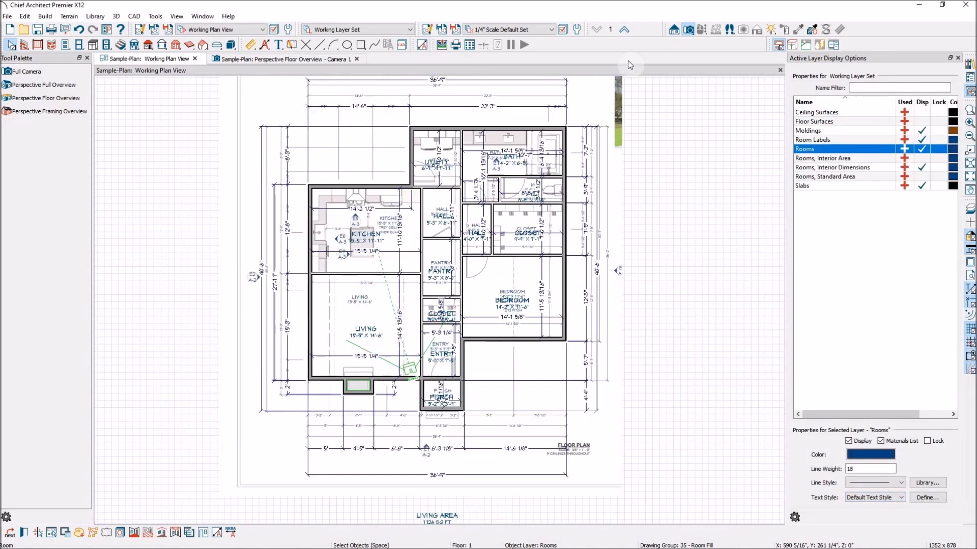
click(320, 60)
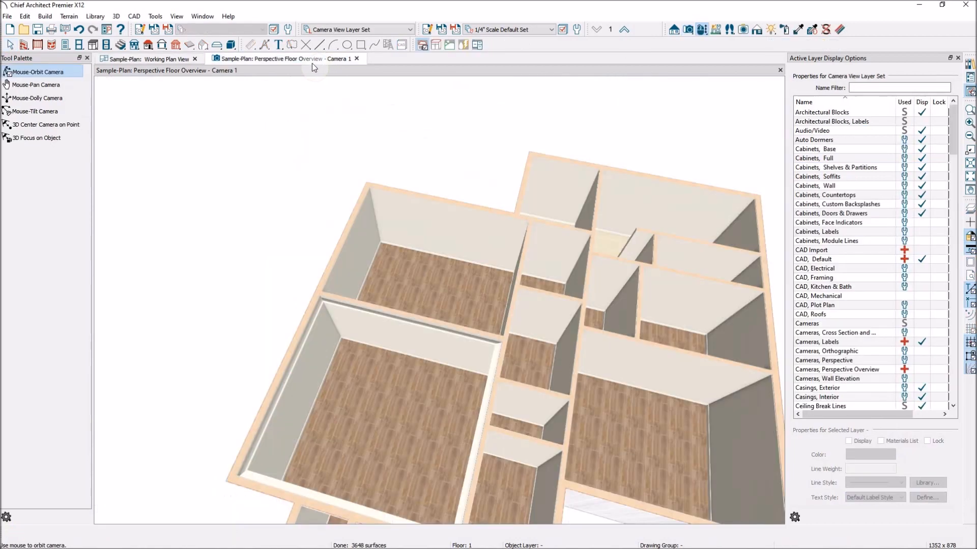
drag(307, 64, 569, 74)
scroll(230, 223, down, 1)
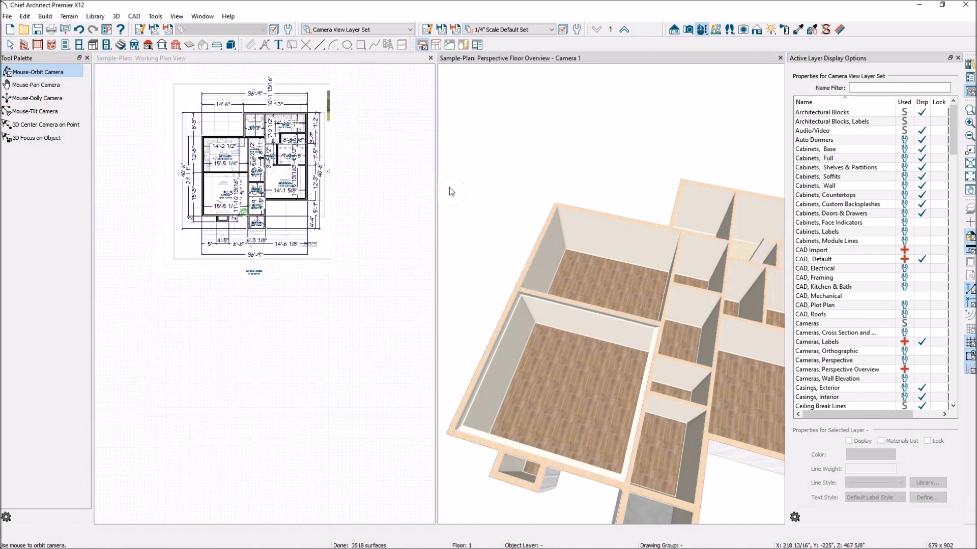
Orbit around the 3D floor overview to examine the floor materials and moldings of the defined rooms.
scroll(453, 192, down, 2)
scroll(567, 244, up, 2)
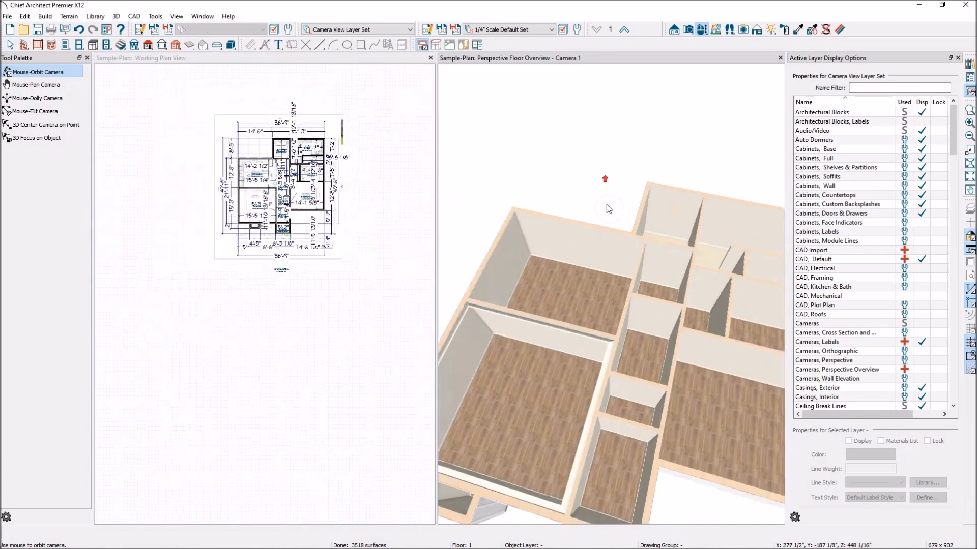
drag(602, 151, 584, 214)
scroll(503, 226, down, 2)
scroll(671, 234, up, 3)
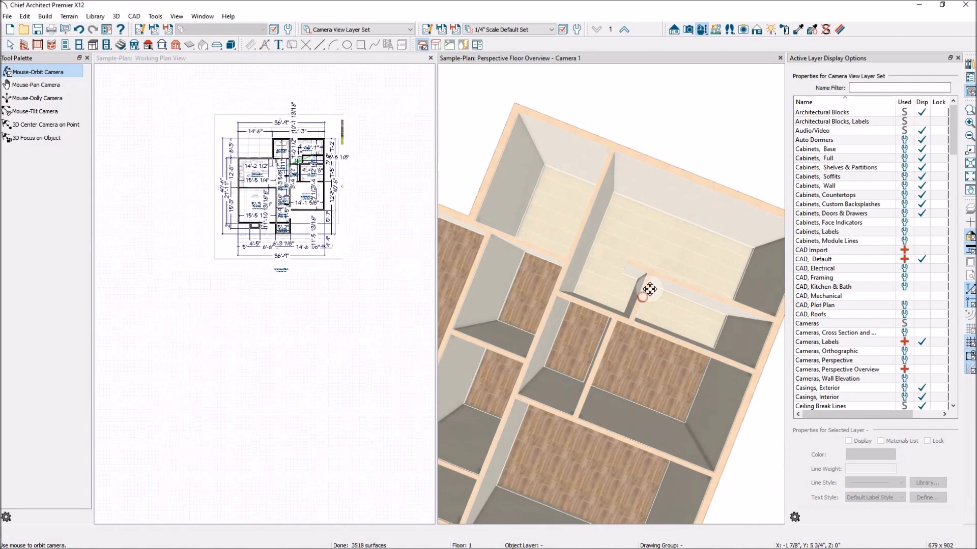
drag(643, 284, 689, 266)
middle_drag(766, 254, 534, 347)
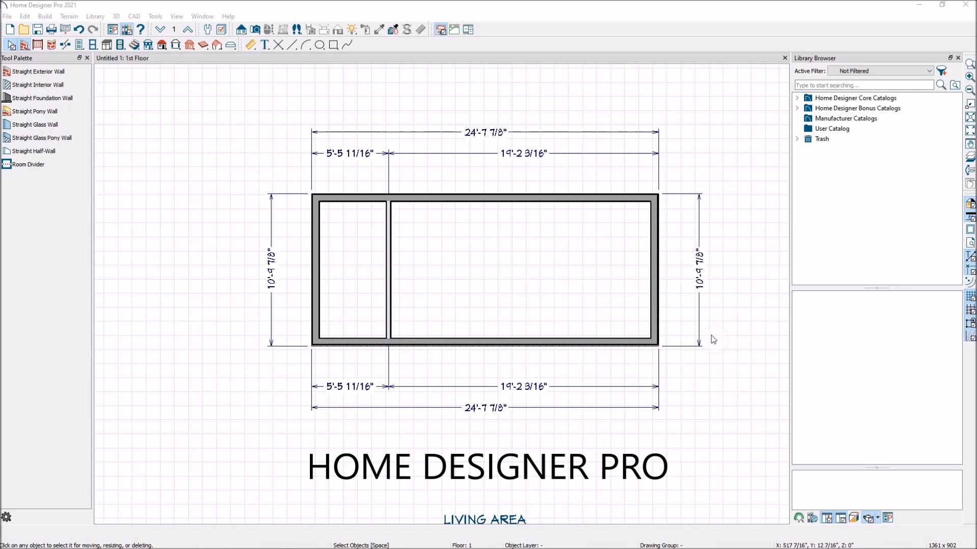
In Home Designer Pro, set the room type of the larger room to Kitchen.
click(532, 261)
double_click(532, 262)
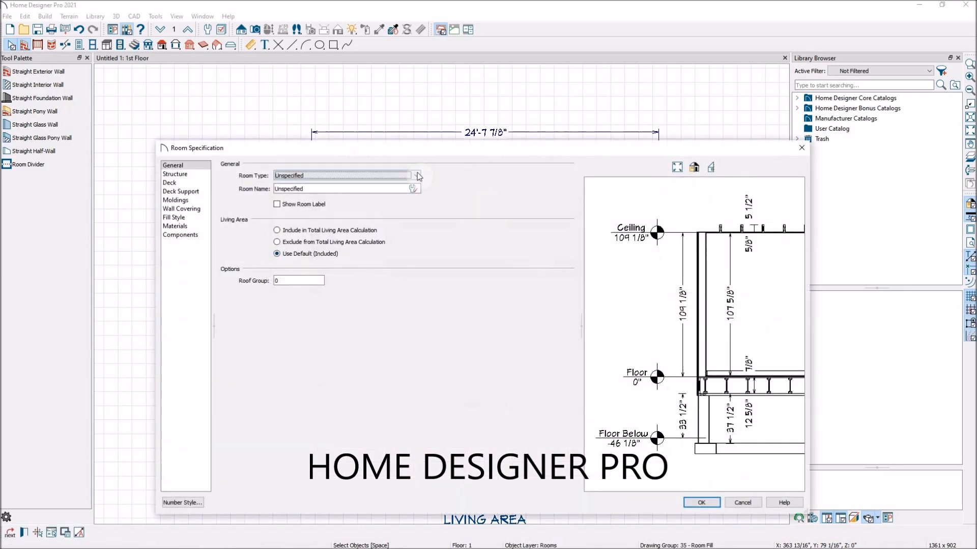
click(418, 176)
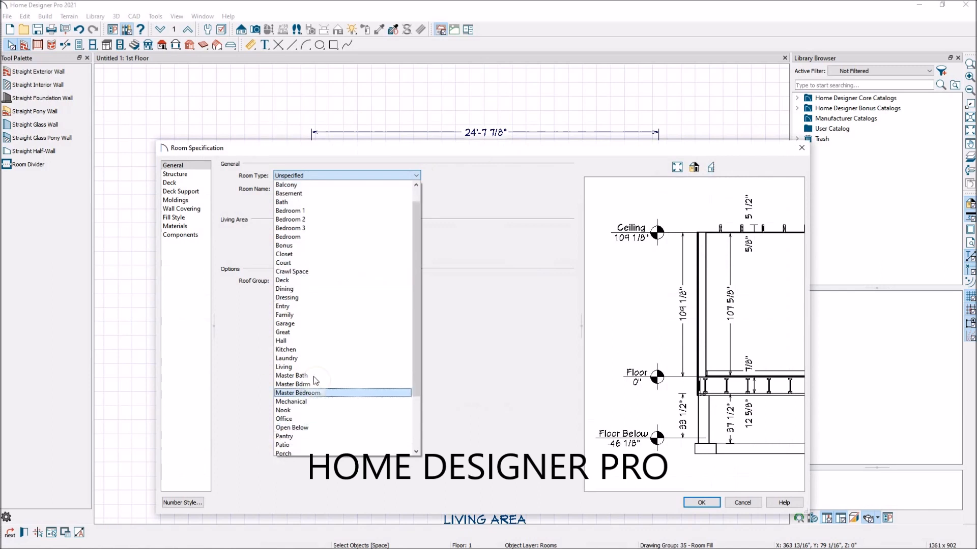
scroll(346, 369, down, 3)
scroll(380, 367, up, 3)
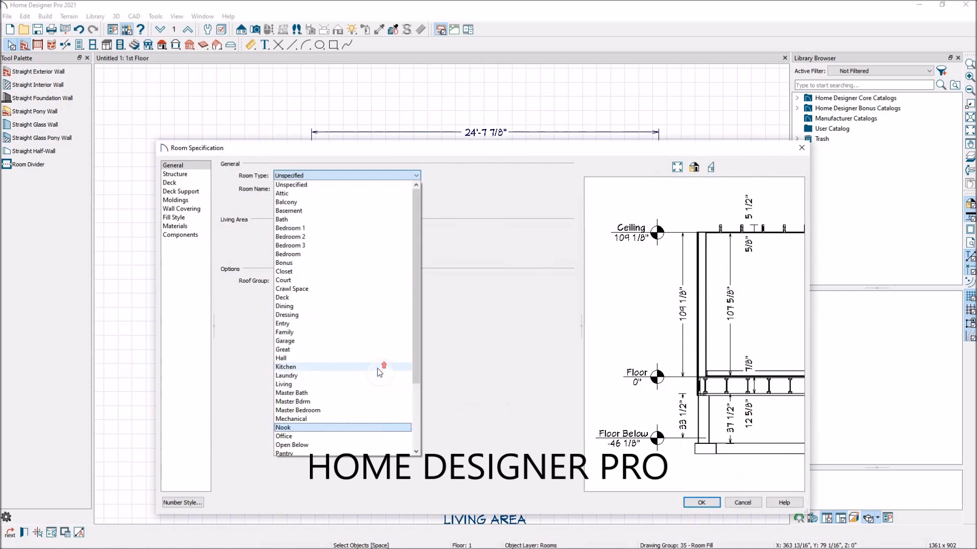
click(459, 261)
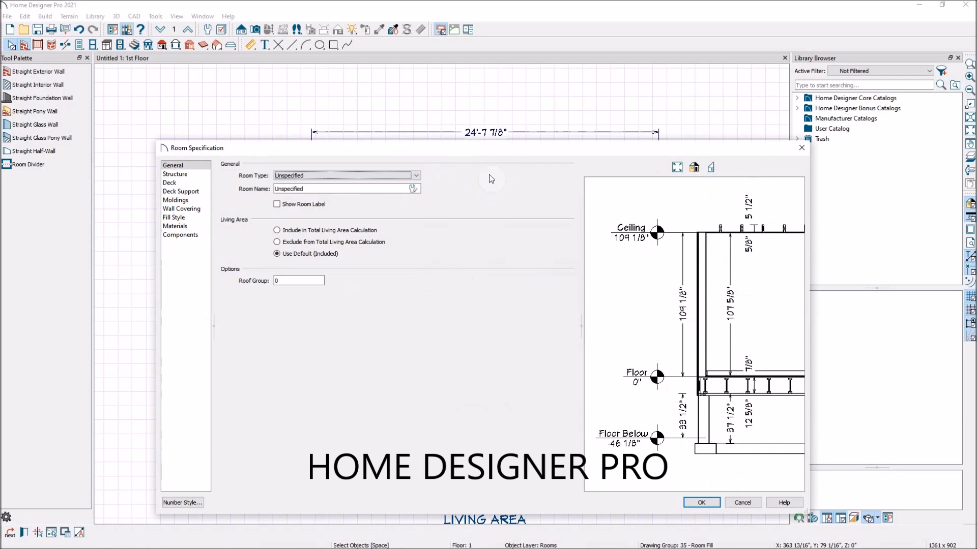
click(416, 174)
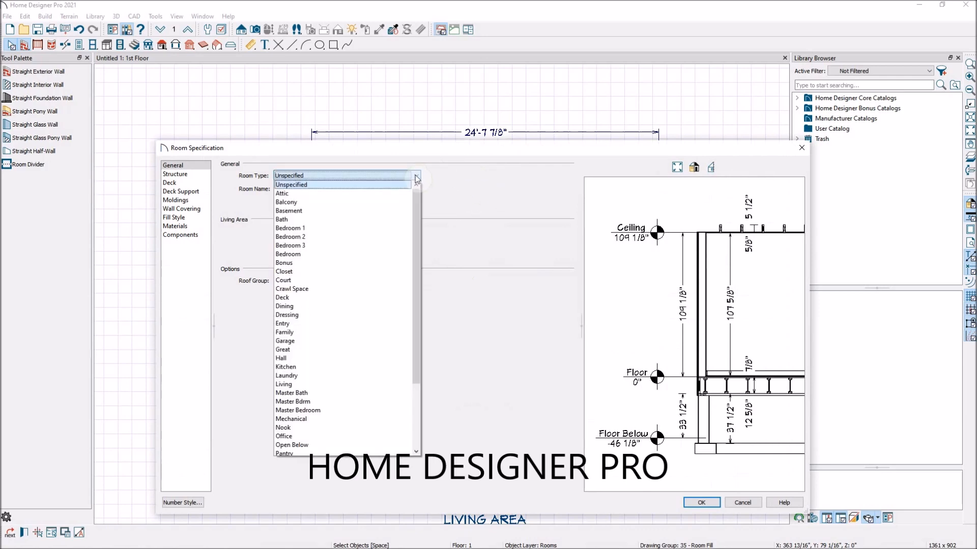
click(348, 367)
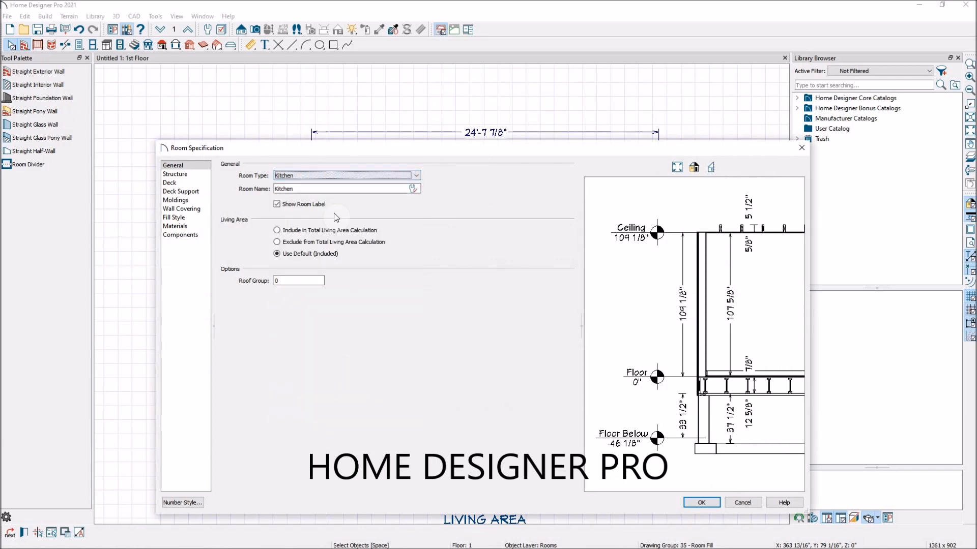
Turn off the default Kitchen moldings in the room's specification so its molding profiles can be edited.
click(187, 175)
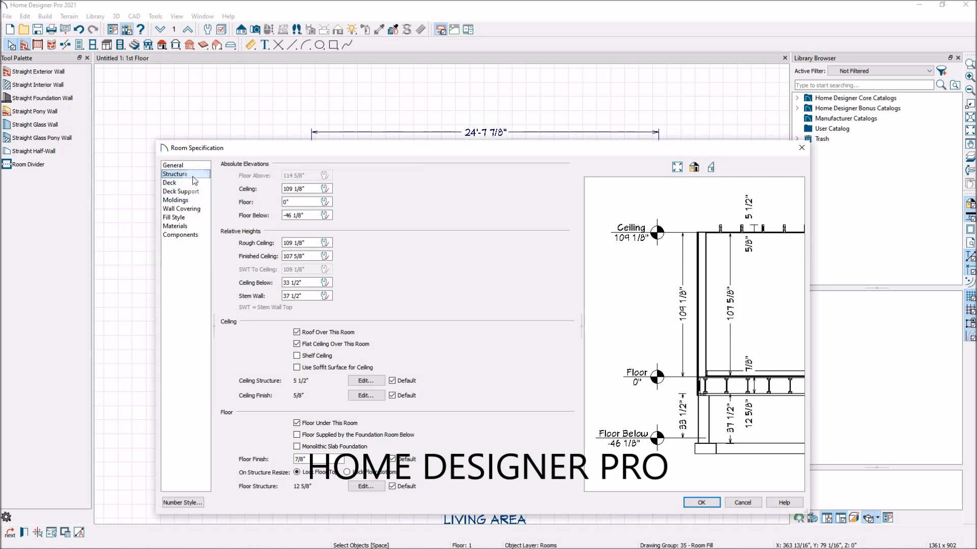
click(176, 199)
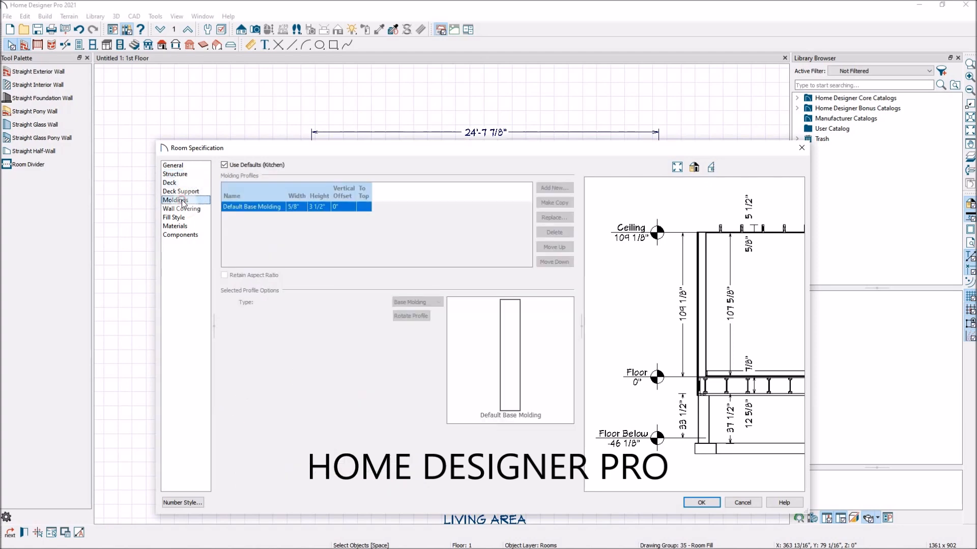
click(233, 166)
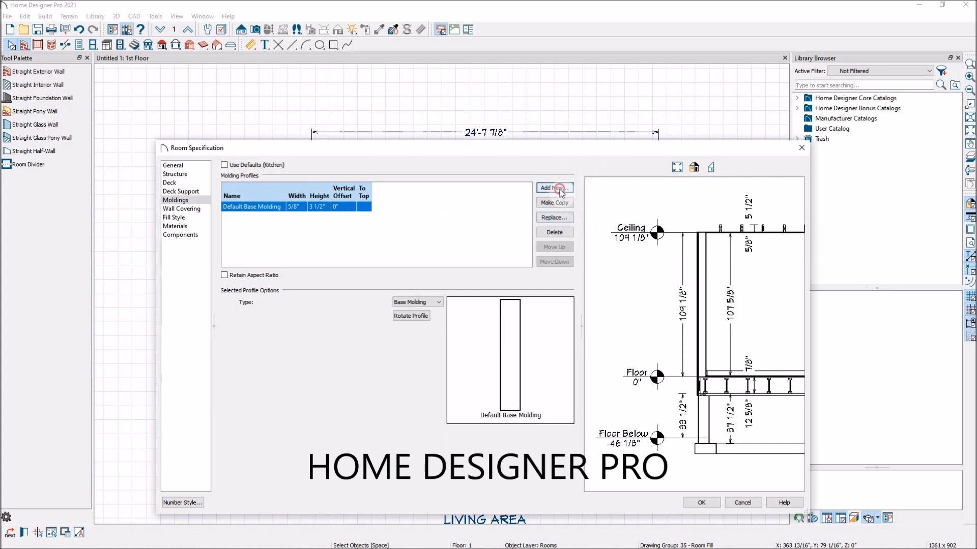
Examine the crown molding profiles CA-72, CA-71, CA-34 and CA-22 in the Home Designer Core Catalogs without adding one to the room.
click(566, 217)
click(362, 173)
click(372, 183)
click(383, 193)
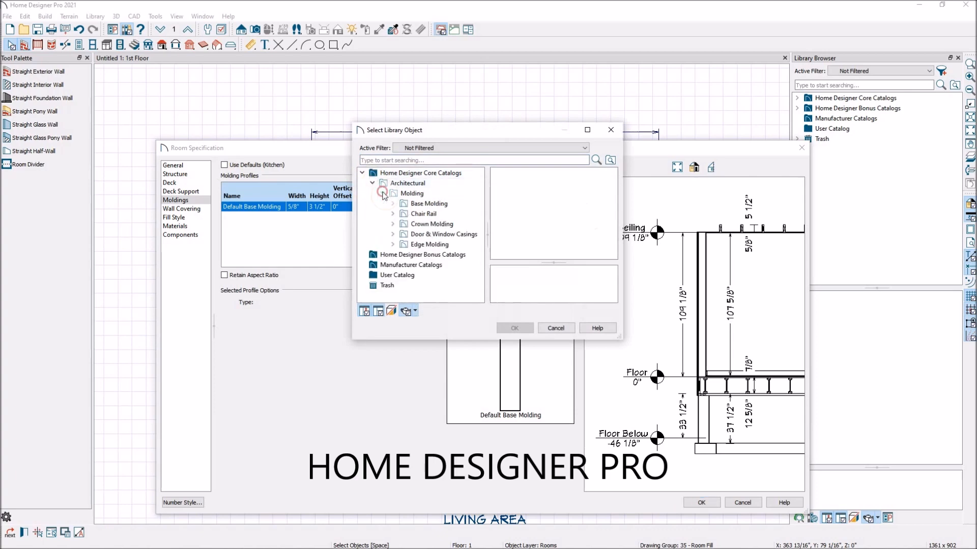
click(393, 223)
scroll(447, 236, down, 2)
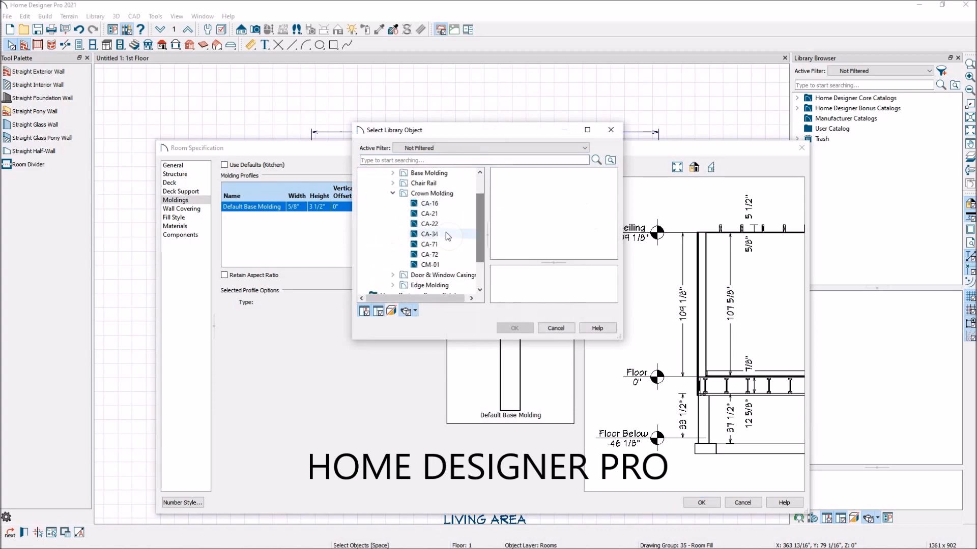
click(429, 254)
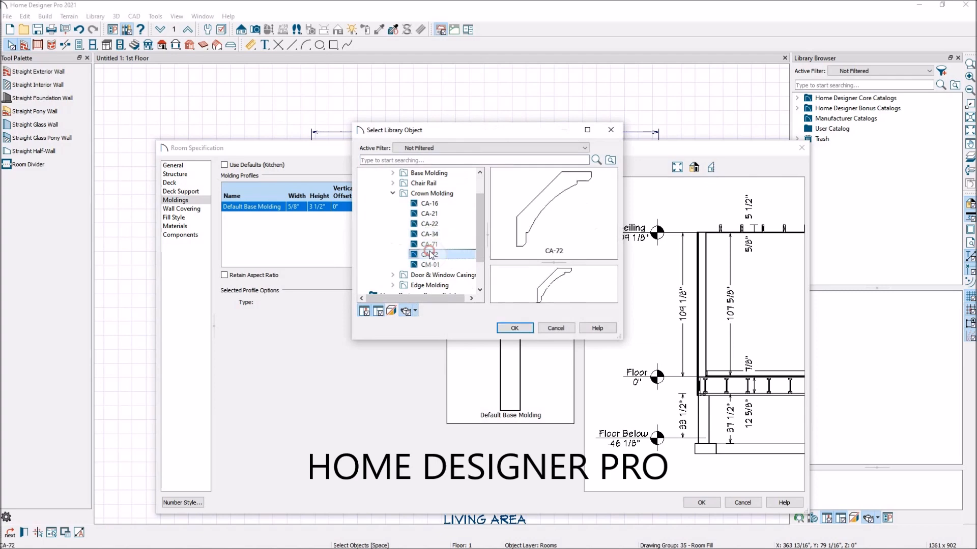
click(430, 244)
click(430, 234)
click(434, 224)
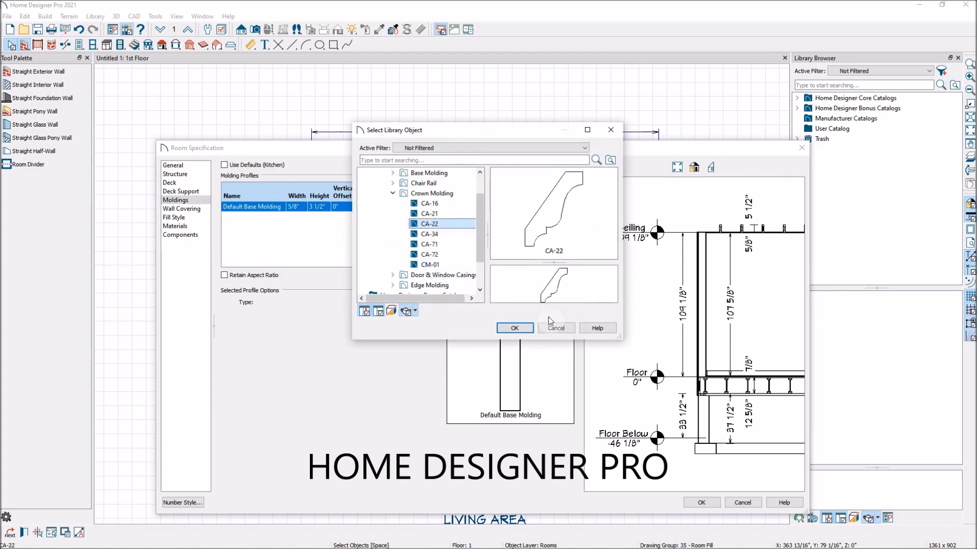
drag(476, 248, 480, 230)
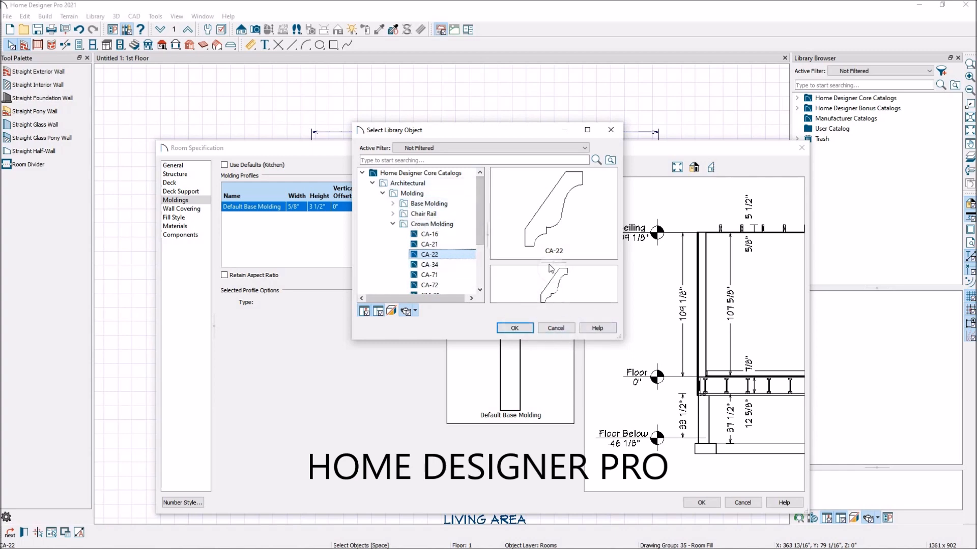
click(556, 328)
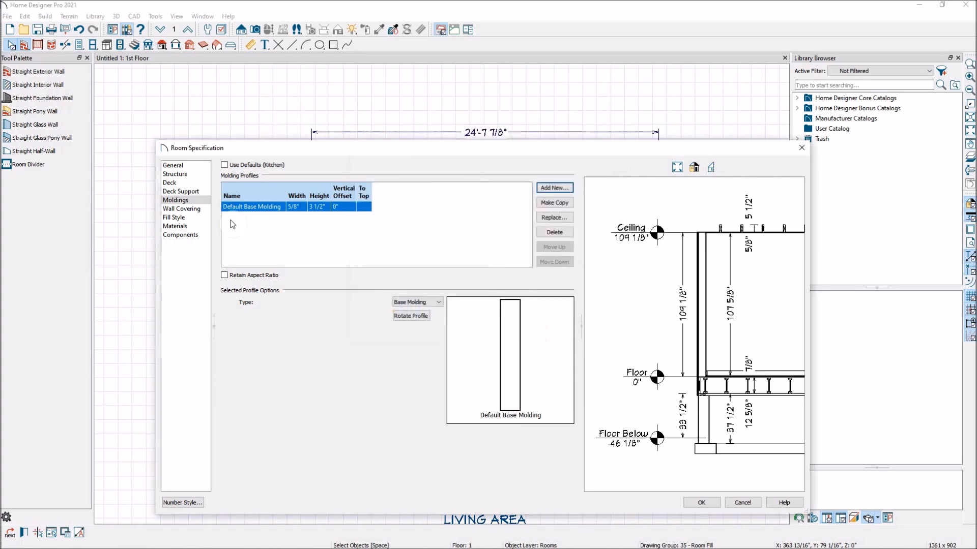
Return to the Kitchen's general room settings and accept the room specification.
click(184, 167)
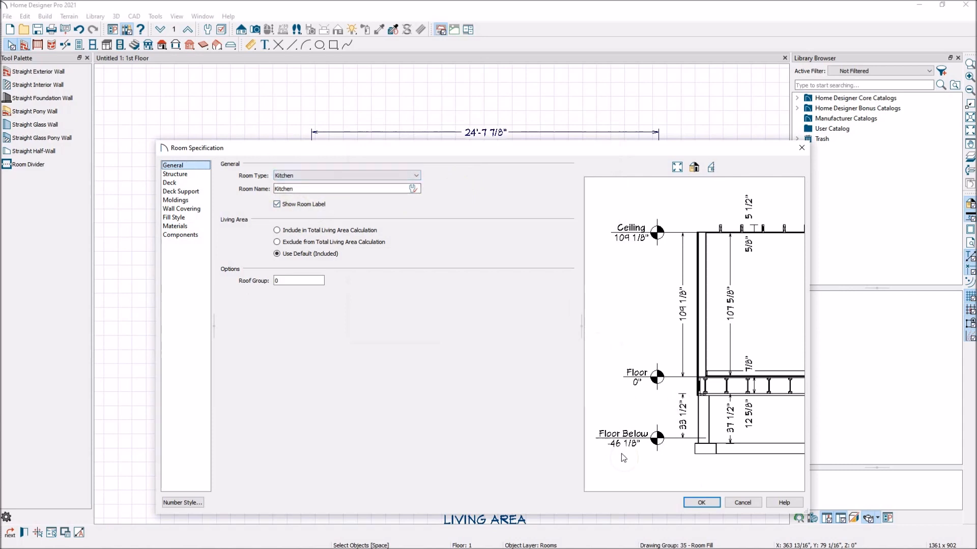
click(701, 503)
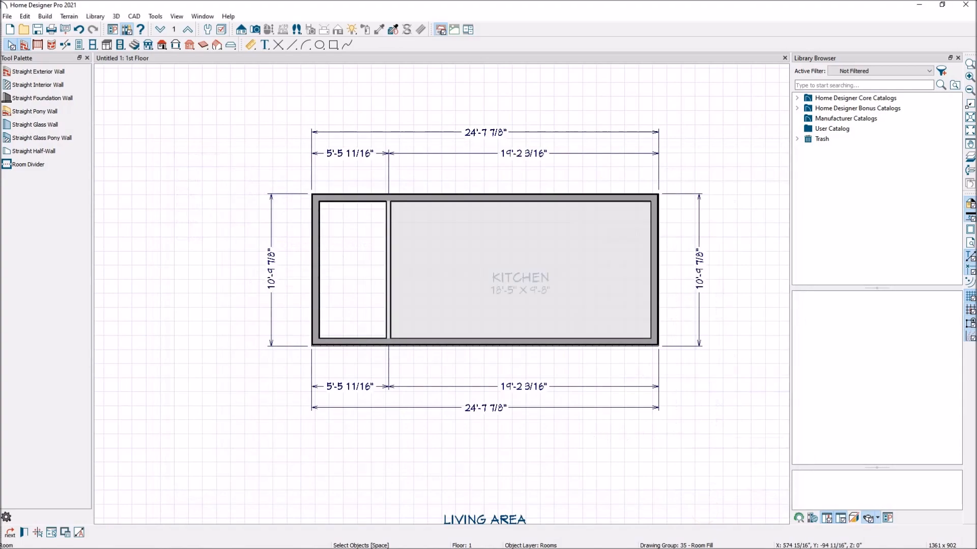